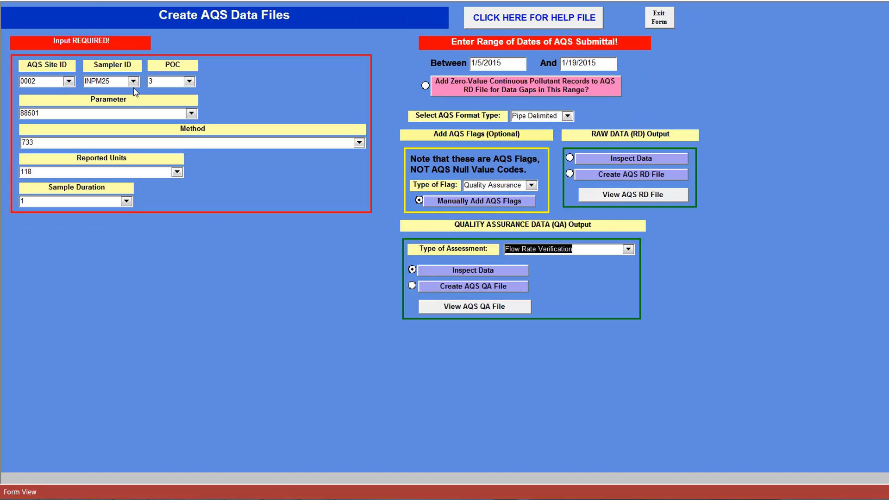
Set the required AQS site ID to 0025, the sampler ID to INMET and the POC to 1.
left_click(69, 82)
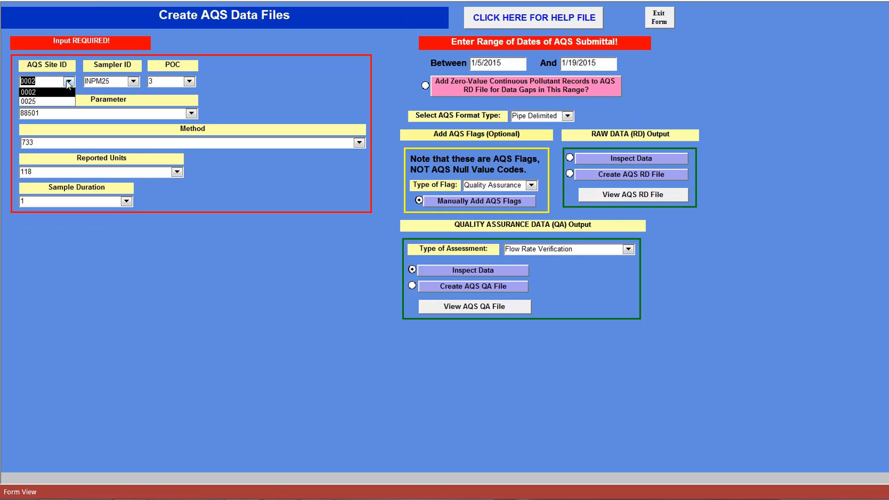
left_click(41, 101)
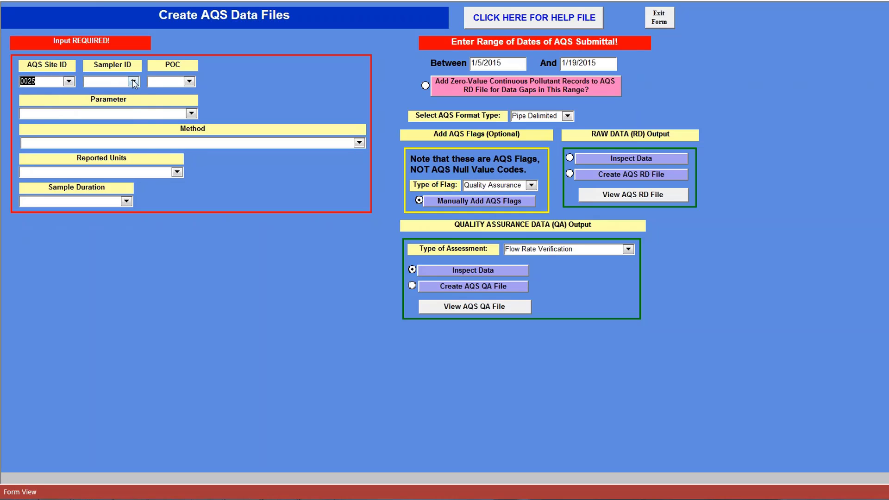
left_click(133, 82)
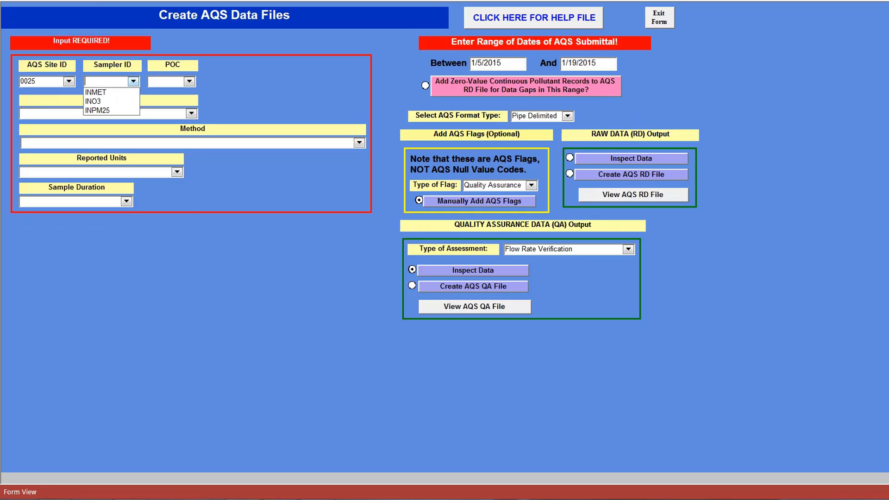
left_click(98, 93)
left_click(189, 82)
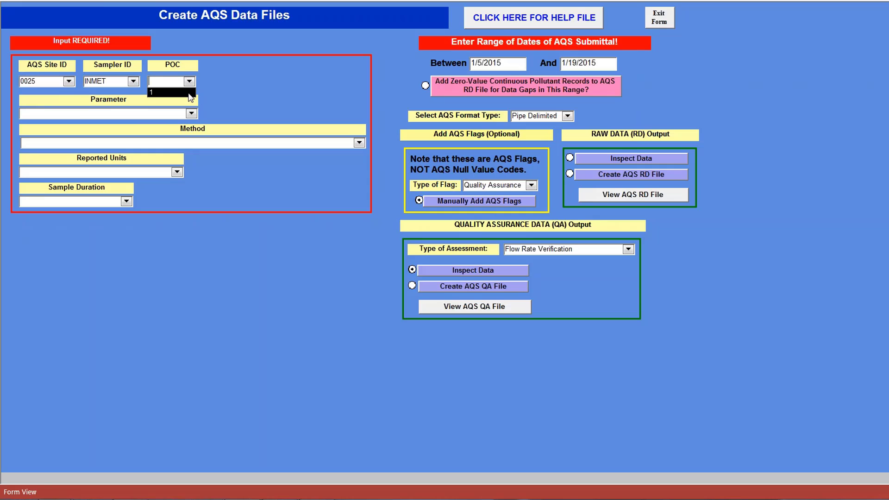
left_click(171, 92)
Set the parameter to 61101 Wind Speed - Scalar with method 060, reported units 011 and sample duration 1.
left_click(191, 113)
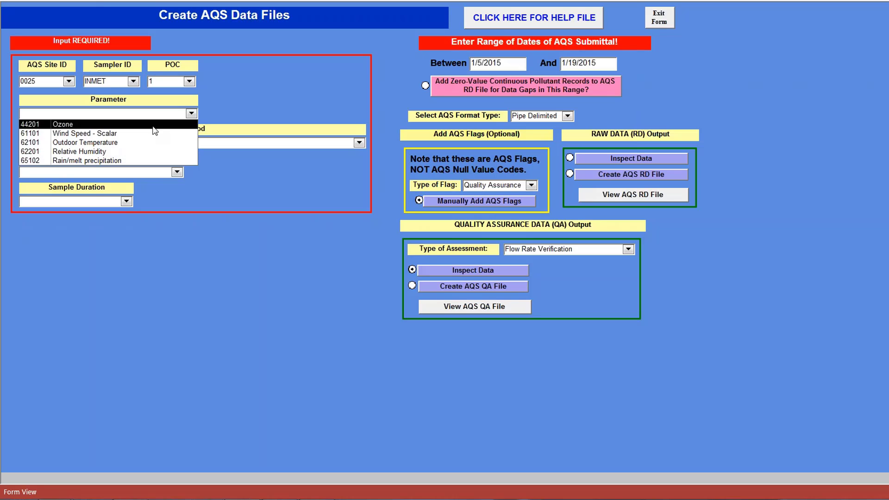
left_click(153, 137)
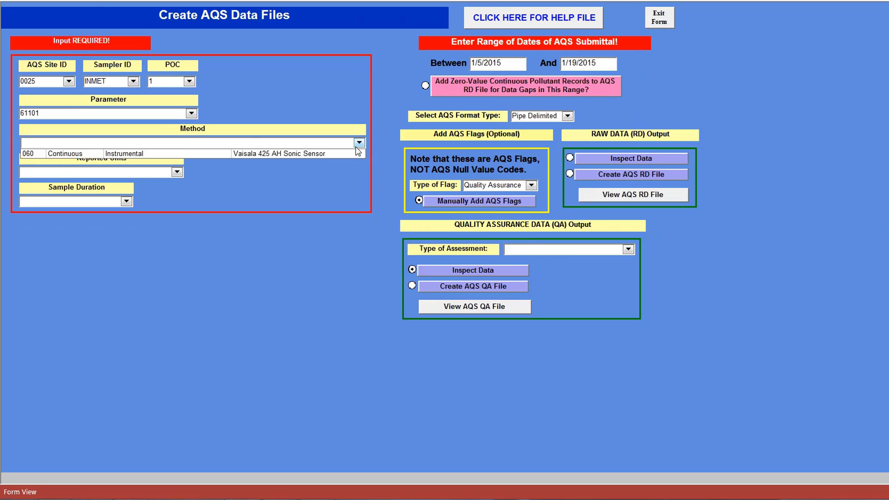
left_click(355, 156)
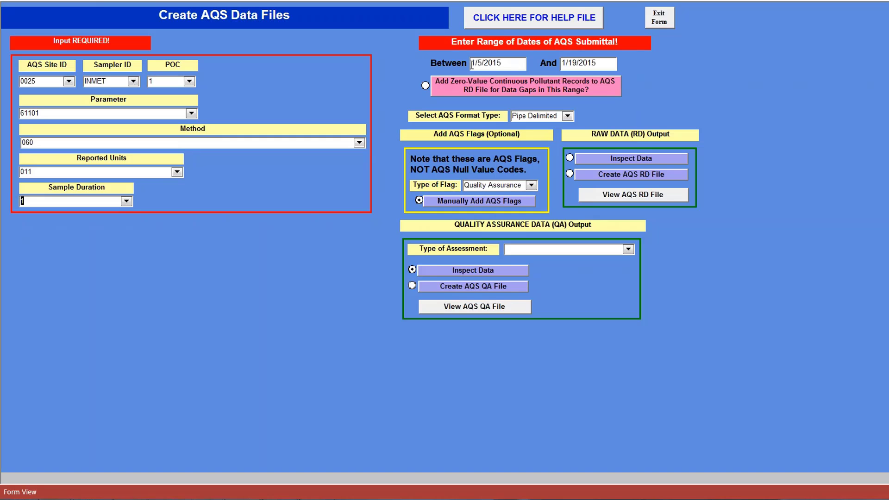
Enter the submittal date range 8/8/2013 to 8/22/2013 and set the AQS format type to XML.
left_click_drag(472, 64, 502, 64)
type("8/8/2013")
key("Tab")
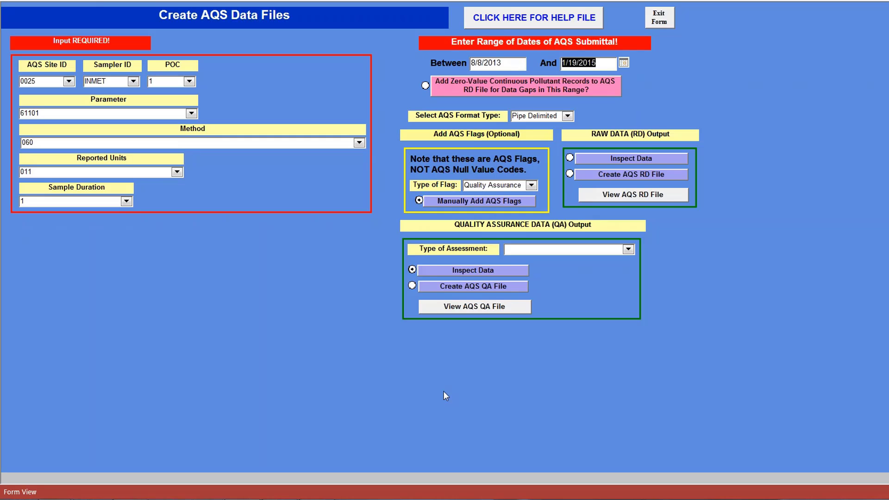
type("8/22/13")
left_click(568, 117)
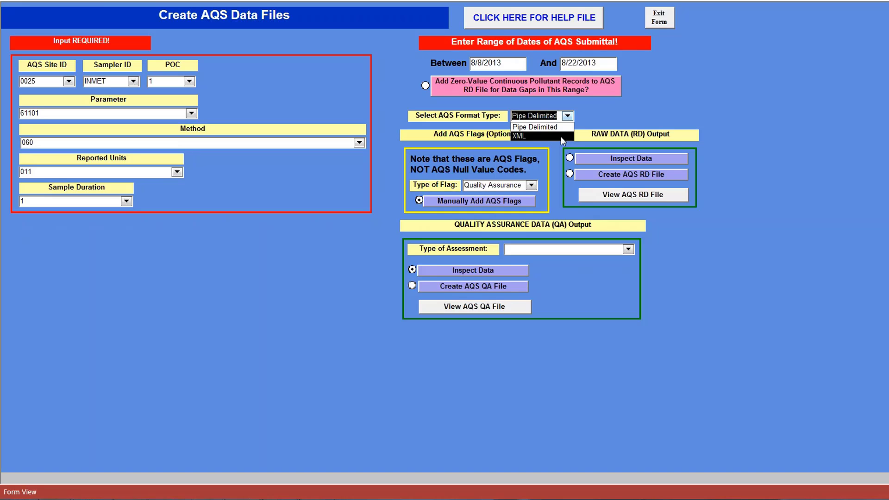
left_click(560, 136)
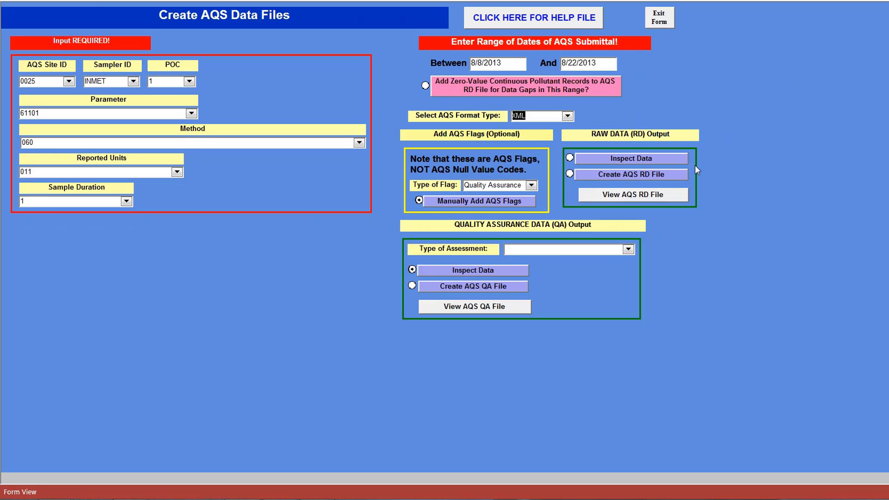
Inspect the raw wind speed records for the date range, checking units and invalidation codes, and close the datasheet.
left_click(671, 162)
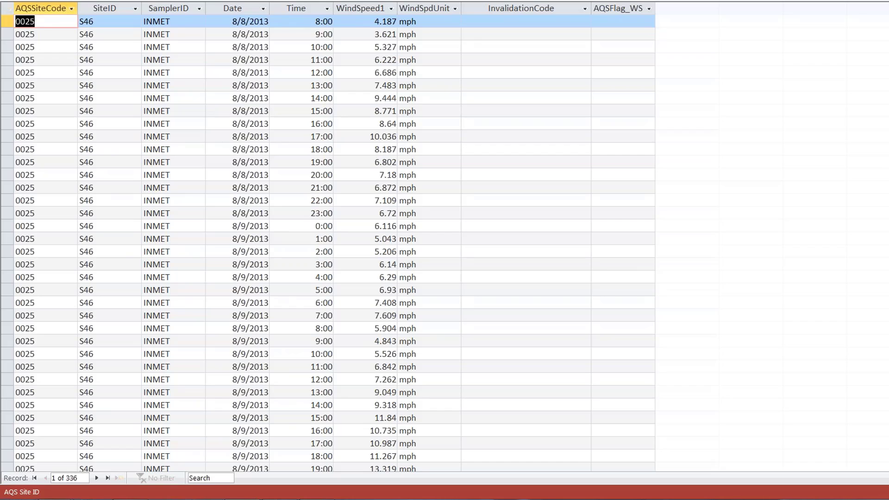
scroll(334, 241, "down", 12)
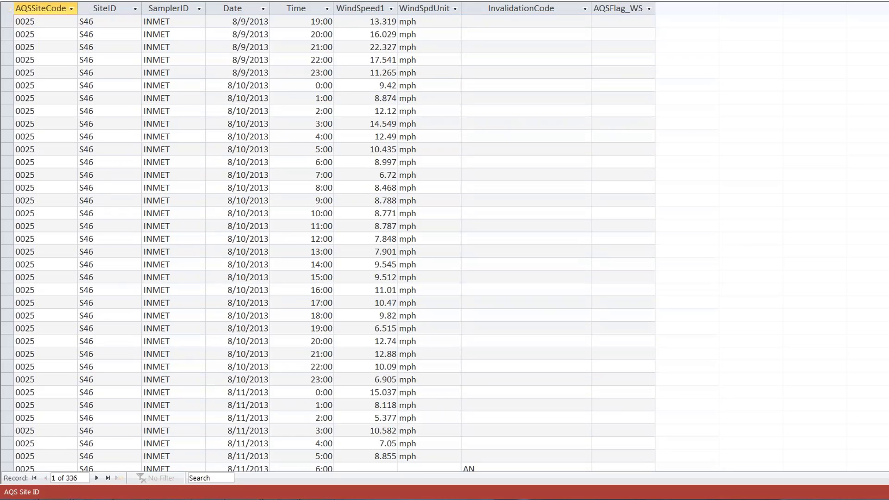
scroll(333, 240, "down", 1)
scroll(440, 422, "down", 3)
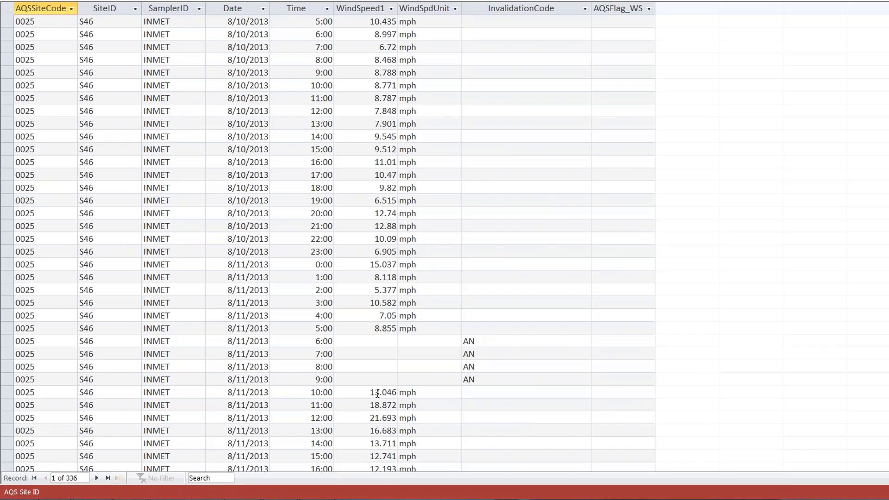
scroll(377, 394, "down", 12)
scroll(377, 394, "down", 20)
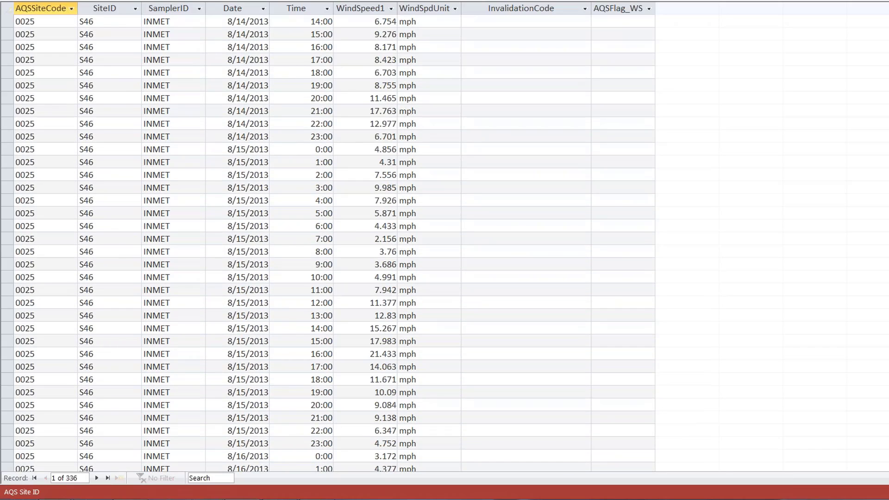
scroll(377, 394, "down", 20)
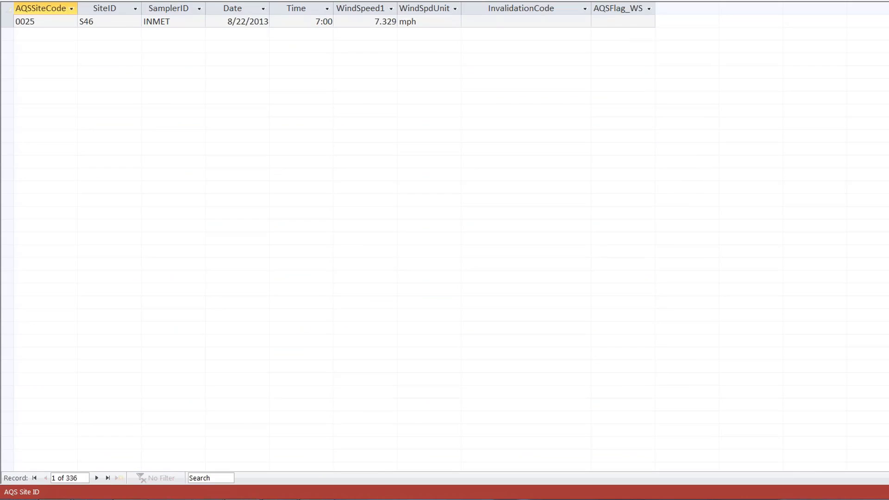
scroll(328, 249, "up", 12)
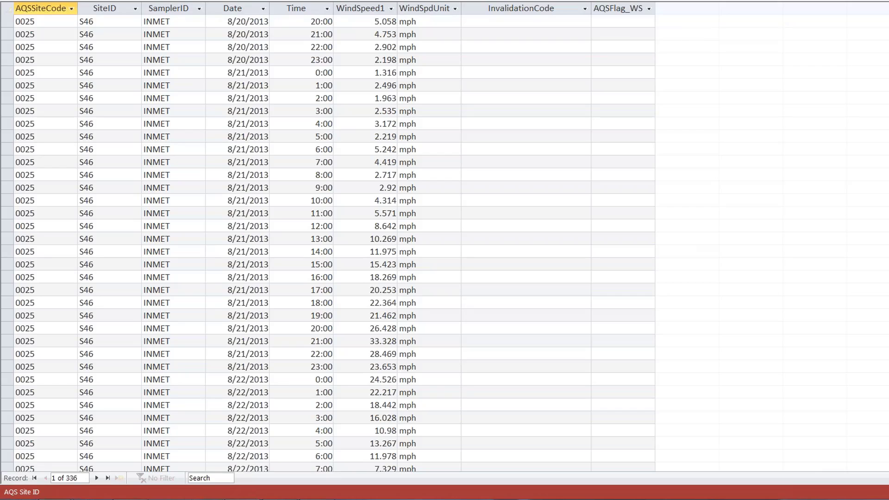
key("ctrl+w")
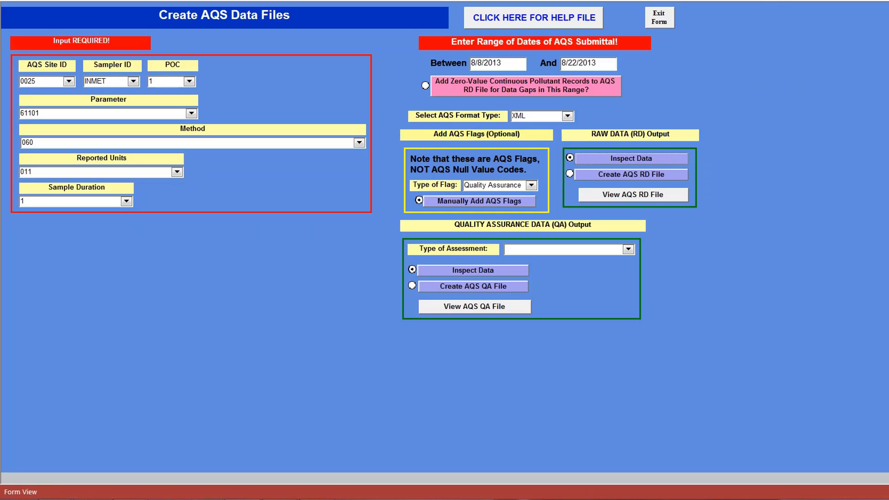
Try to create the AQS RD file from the raw data.
left_click(666, 176)
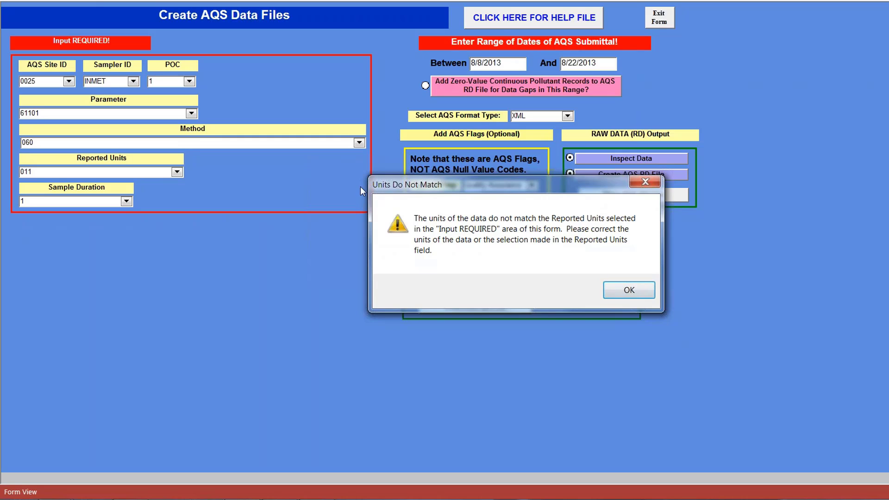
left_click(628, 289)
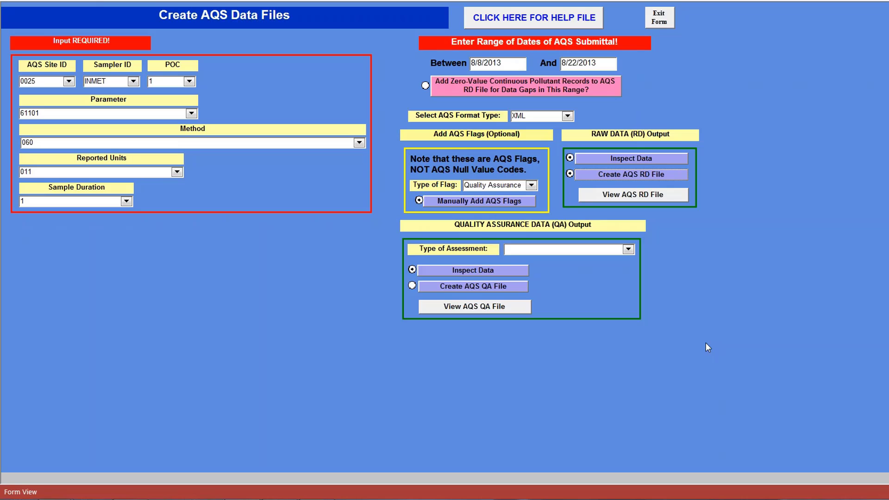
Compare the wind speed units in the raw data with the choices offered for Reported Units.
left_click(643, 159)
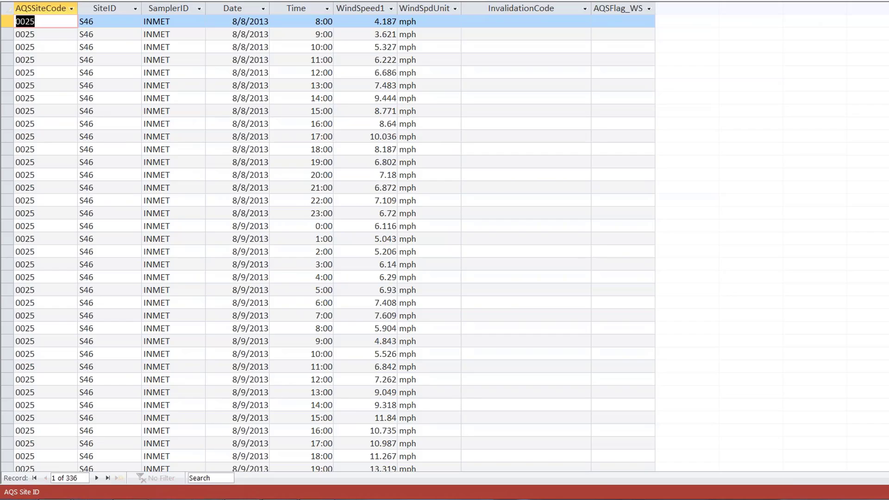
key("ctrl+w")
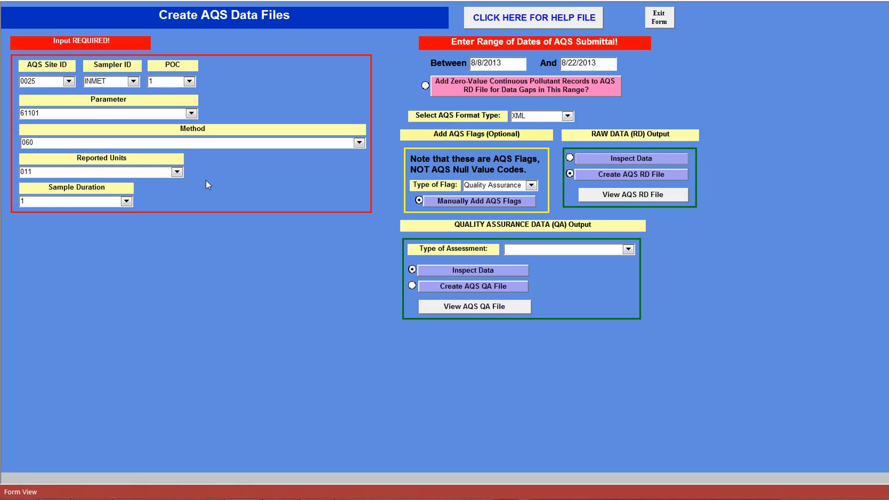
left_click(177, 172)
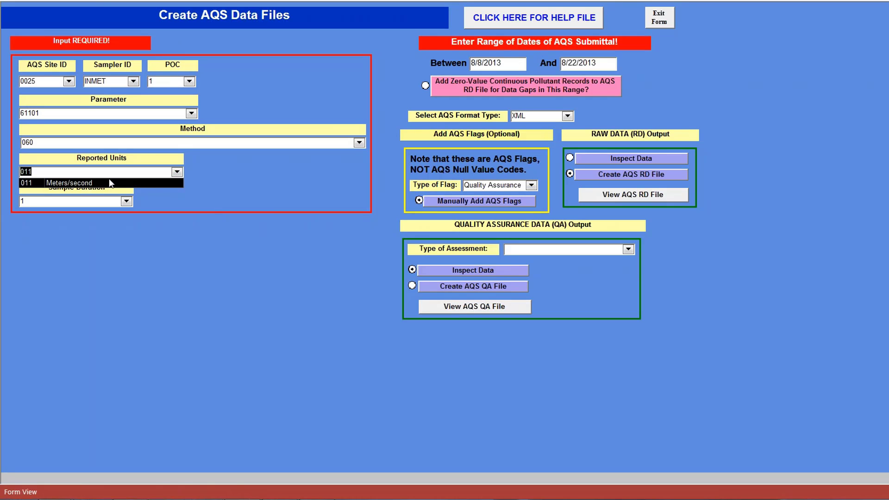
left_click(180, 173)
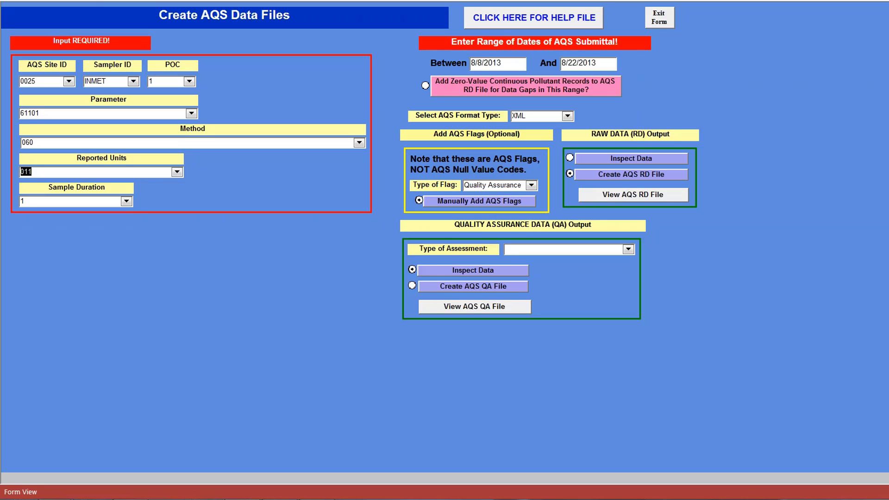
Move the Create AQS Data Files form aside and exit the Continuous and Meteorological Data Fast Track to reach the Toolbox wizard.
left_click(872, 2)
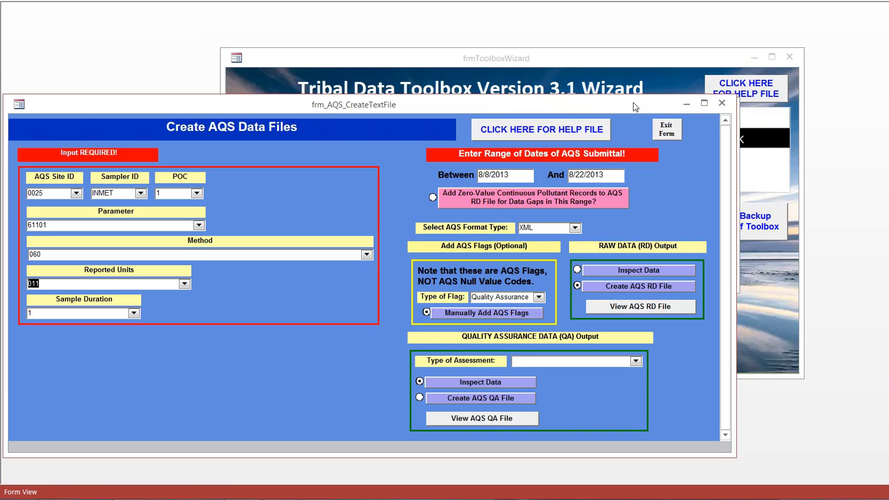
left_click_drag(635, 107, 598, 105)
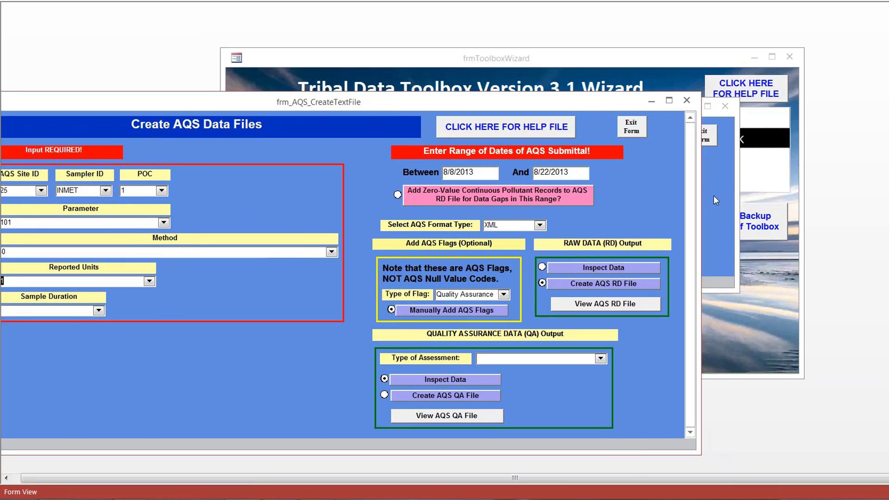
left_click(720, 226)
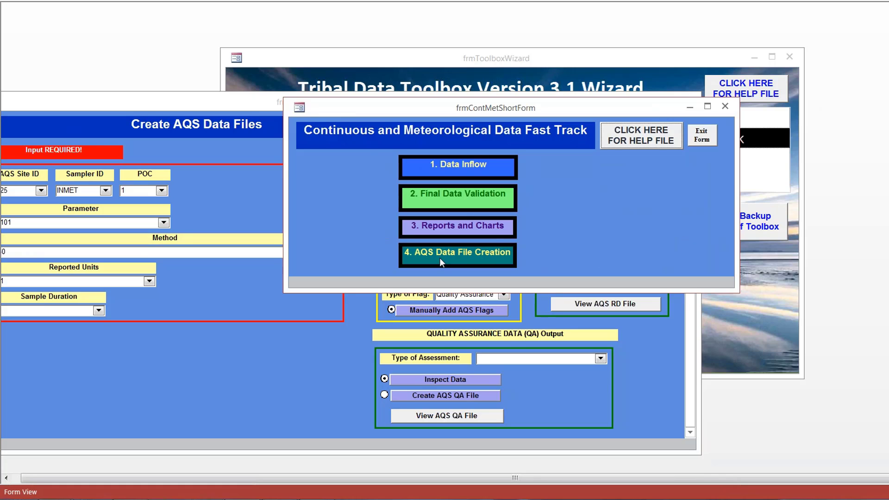
left_click(709, 141)
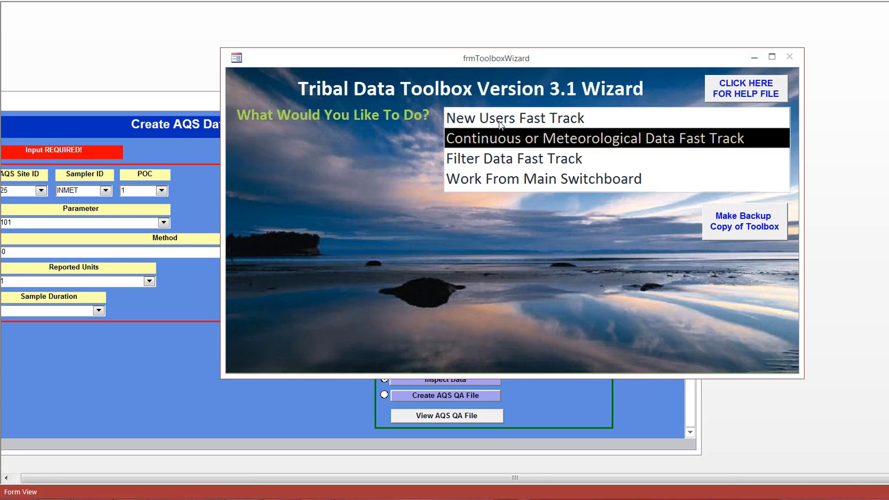
Open the form for manually adding or verifying monitor protocol data through Add AQS Sampler Method in the New Users Fast Track.
left_click(499, 122)
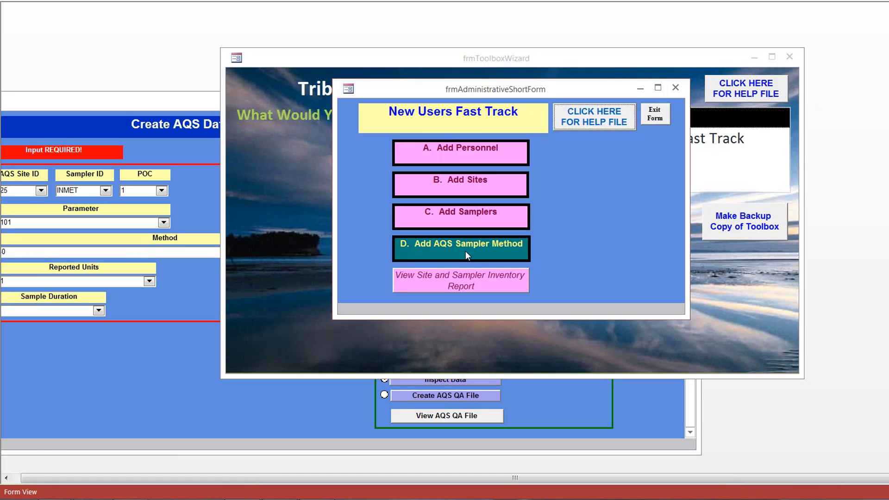
left_click(465, 252)
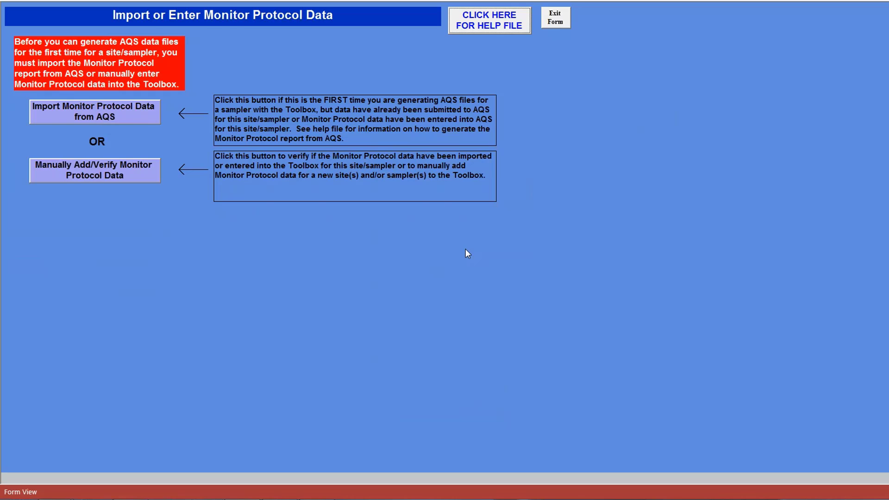
left_click(132, 177)
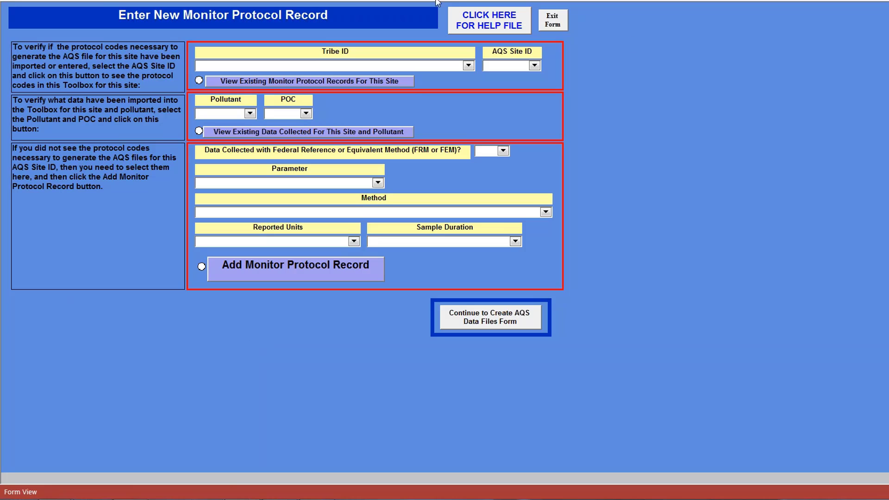
Set the Tribe ID to 101 in the new monitor protocol record form.
left_click(468, 66)
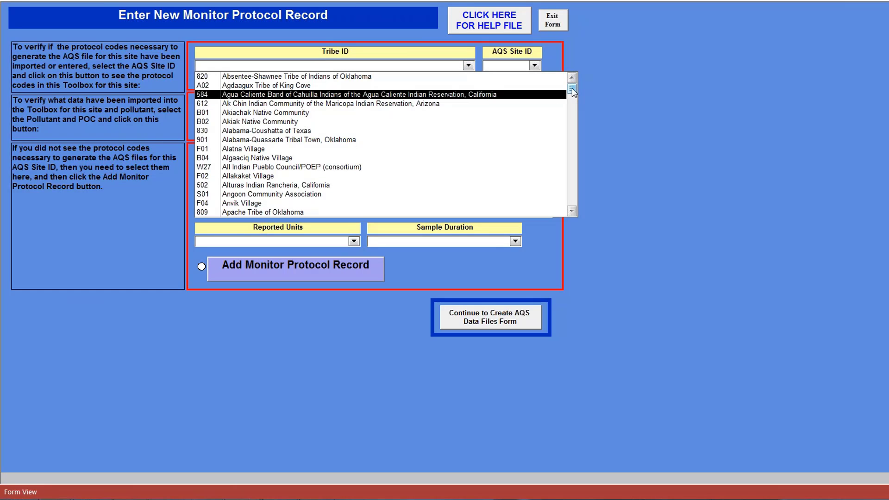
left_click_drag(571, 88, 571, 115)
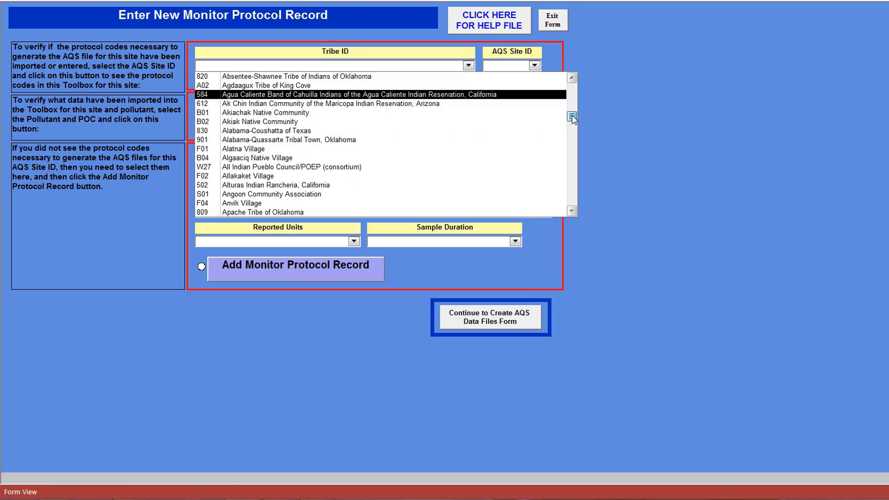
left_click(573, 187)
left_click(572, 187)
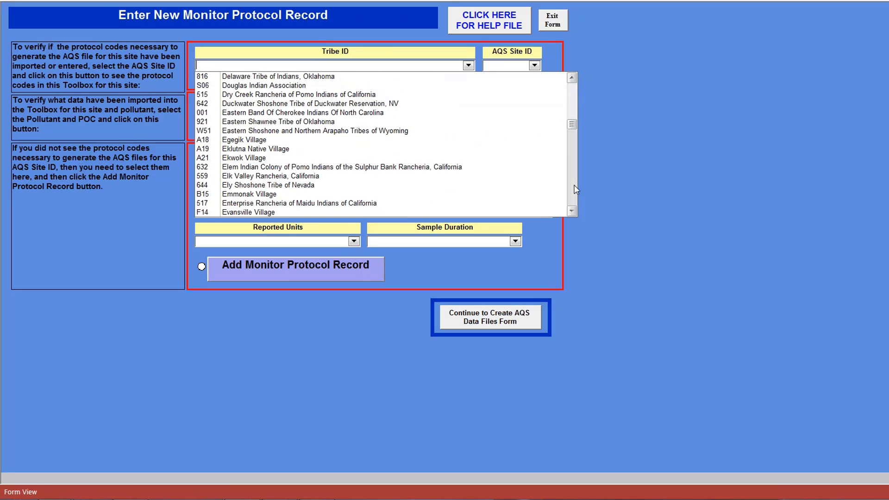
left_click(574, 185)
left_click_drag(573, 159, 573, 87)
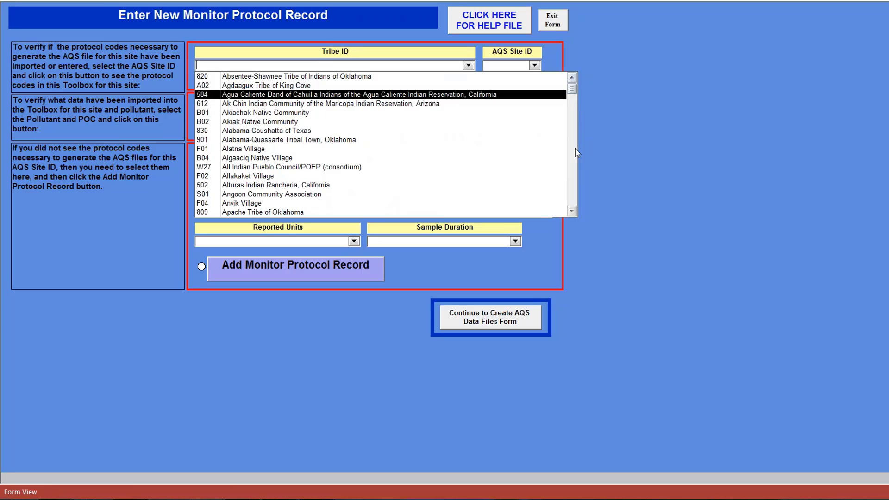
left_click(575, 148)
left_click(575, 148)
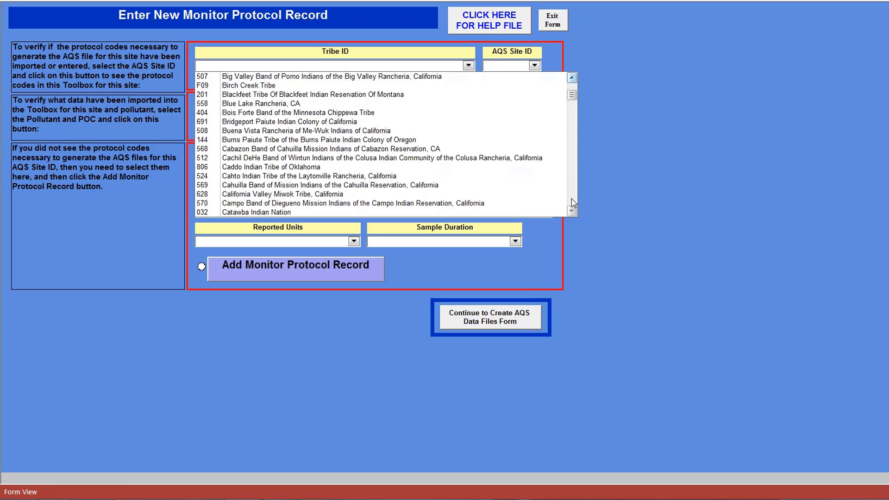
left_click(572, 211)
left_click(572, 211)
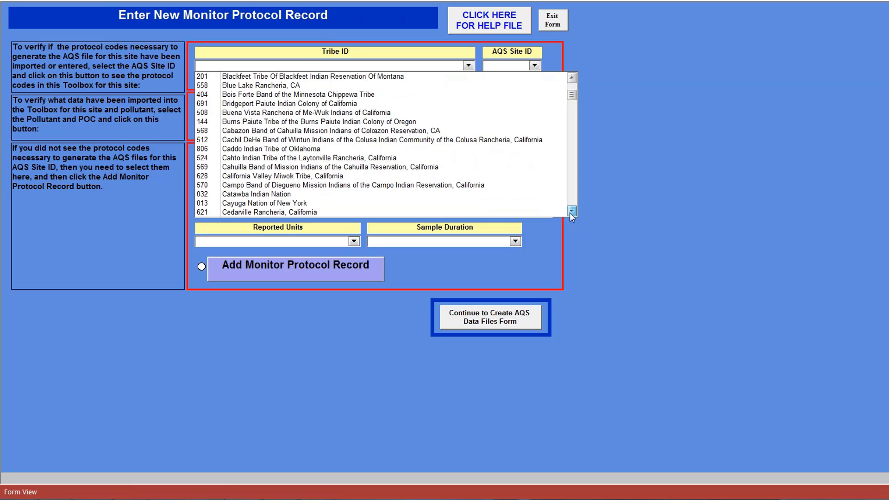
left_click(572, 211)
left_click(572, 211)
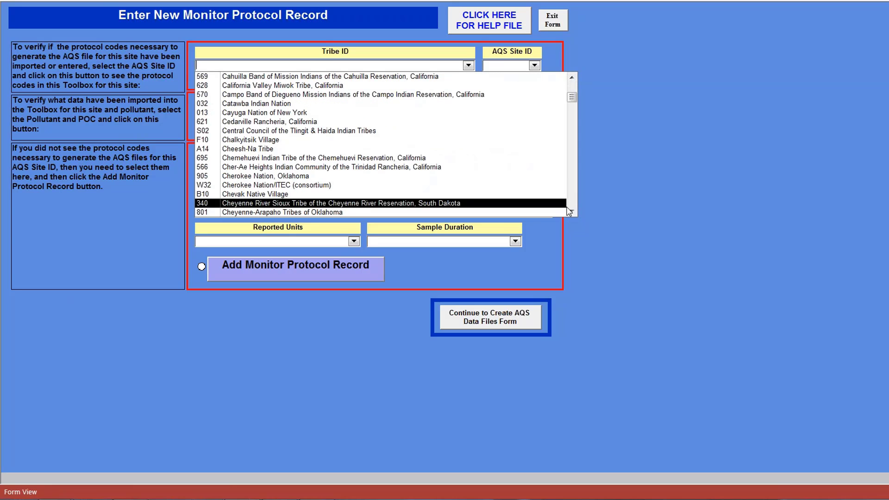
left_click(572, 211)
left_click(571, 211)
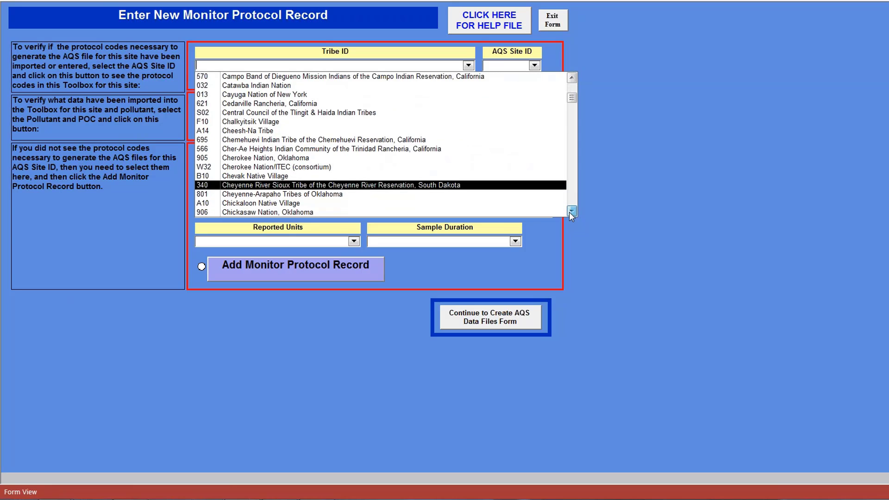
left_click(571, 212)
left_click(571, 211)
left_click(572, 211)
left_click(572, 211)
left_click(572, 211)
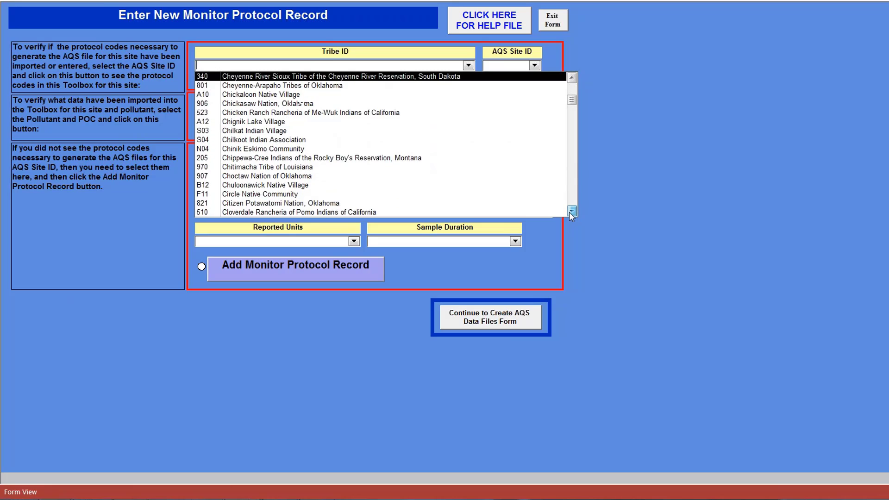
Set the AQS Site ID to 0025 for the selected tribe.
left_click(534, 66)
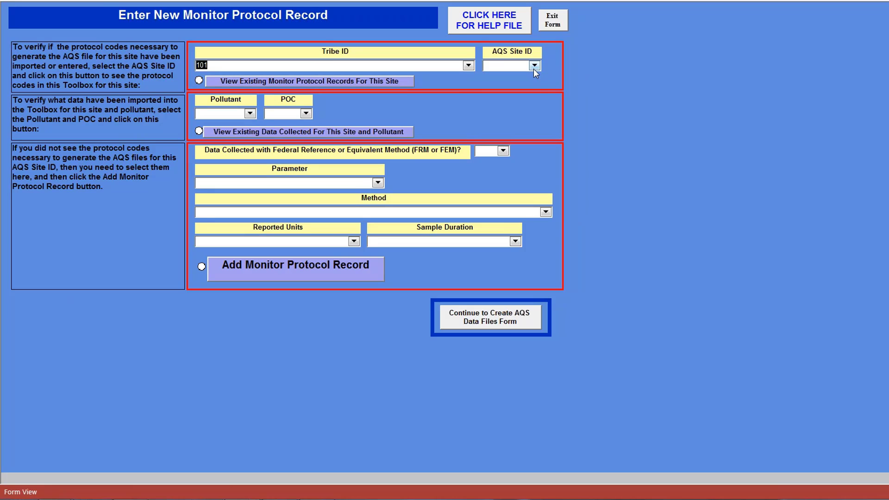
left_click(534, 67)
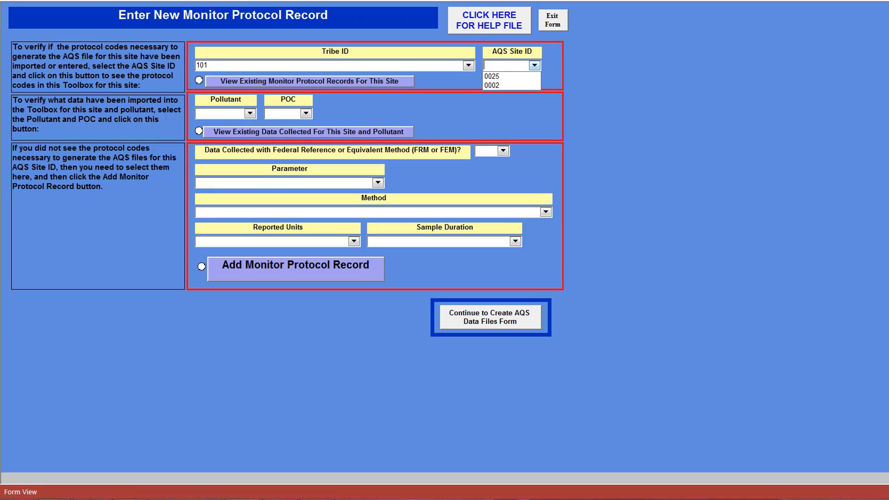
left_click(519, 77)
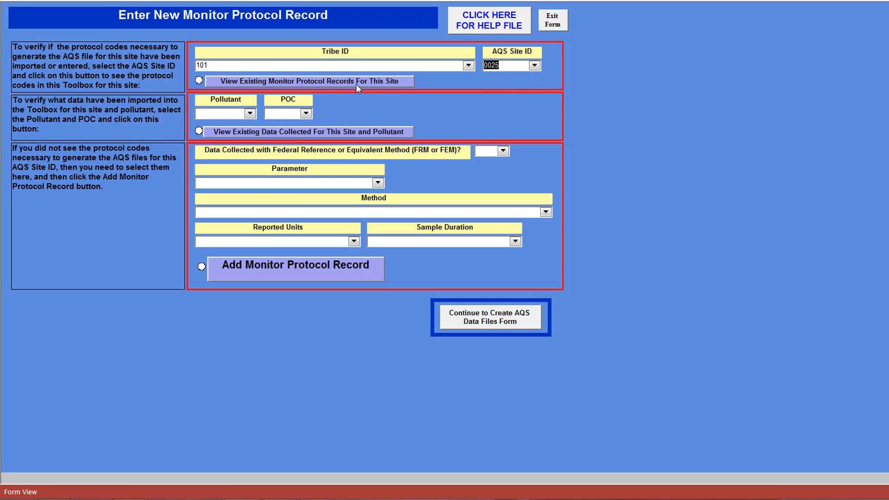
View the existing monitor protocol records for site 0025, examining the methods and reported units, and close the datasheet.
left_click(315, 82)
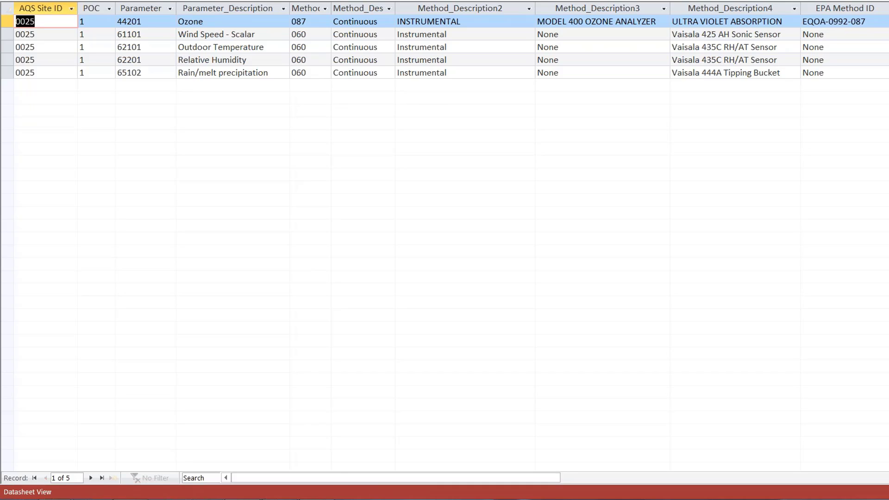
left_click_drag(360, 482, 390, 482)
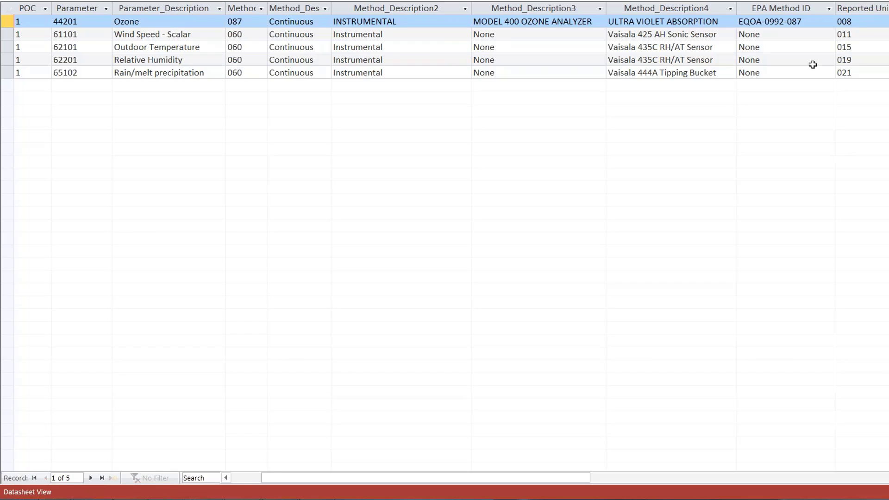
left_click_drag(272, 477, 236, 476)
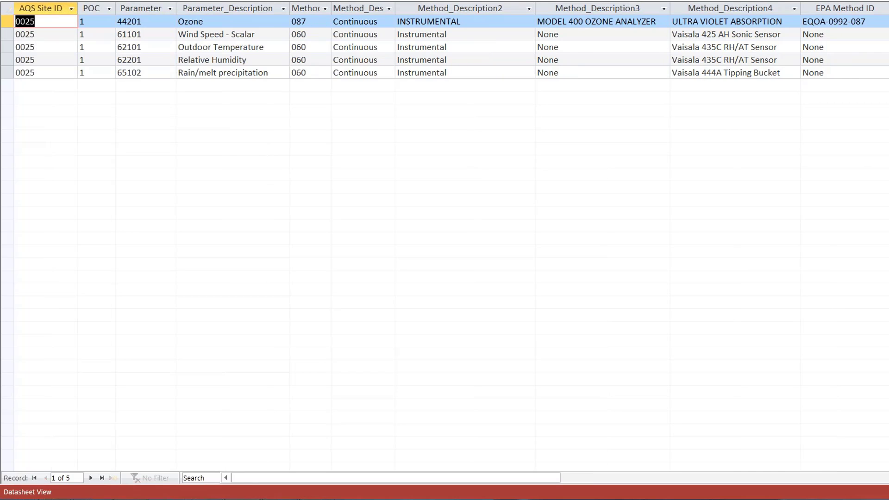
left_click(180, 1)
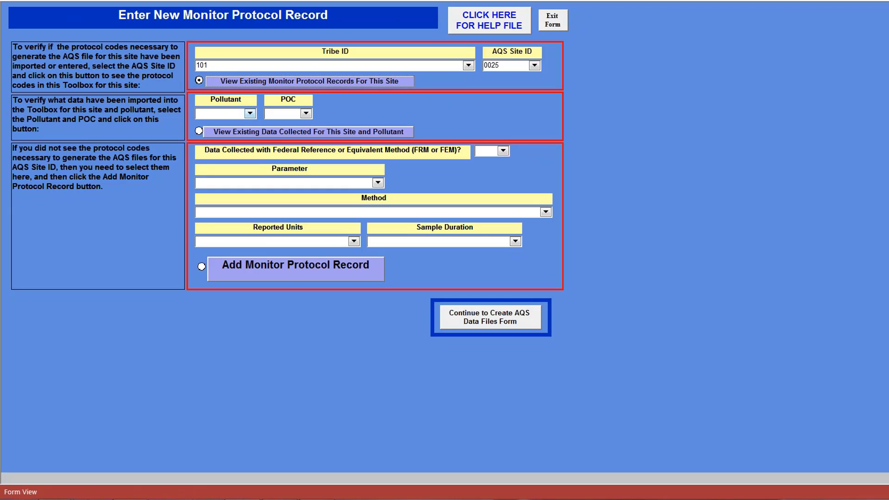
View the data collected at site 0025 for pollutant MET and POC 1 to examine the wind speed units, and close the datasheet.
left_click(250, 116)
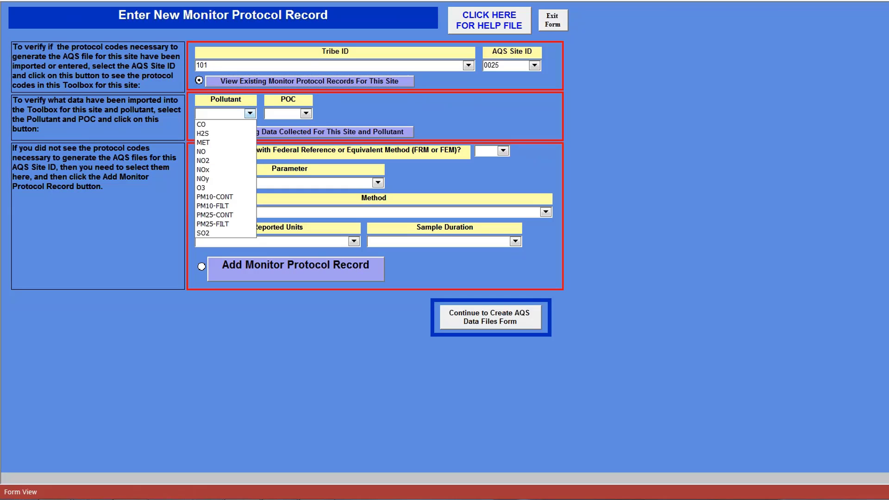
left_click(249, 142)
left_click(304, 114)
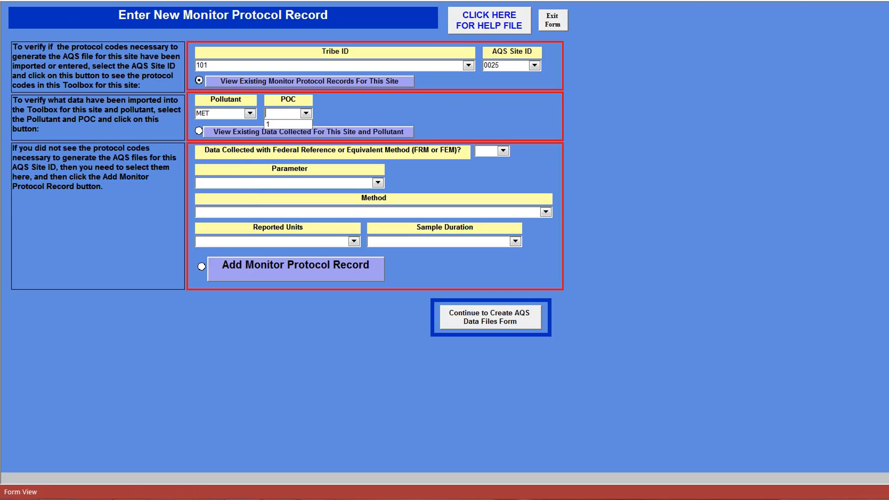
left_click(302, 125)
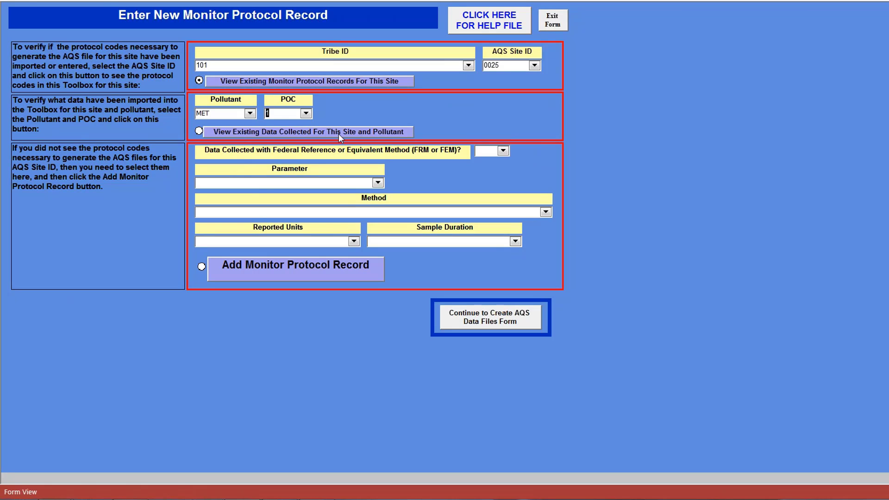
left_click(338, 134)
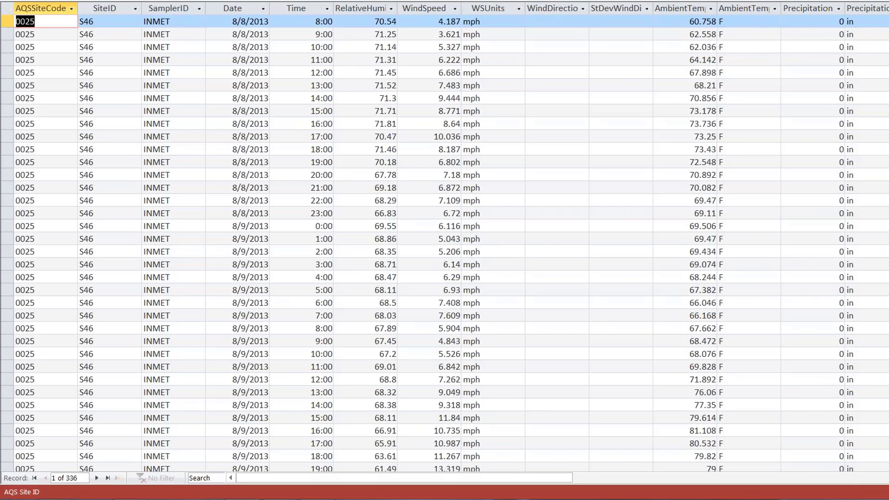
key("ctrl+w")
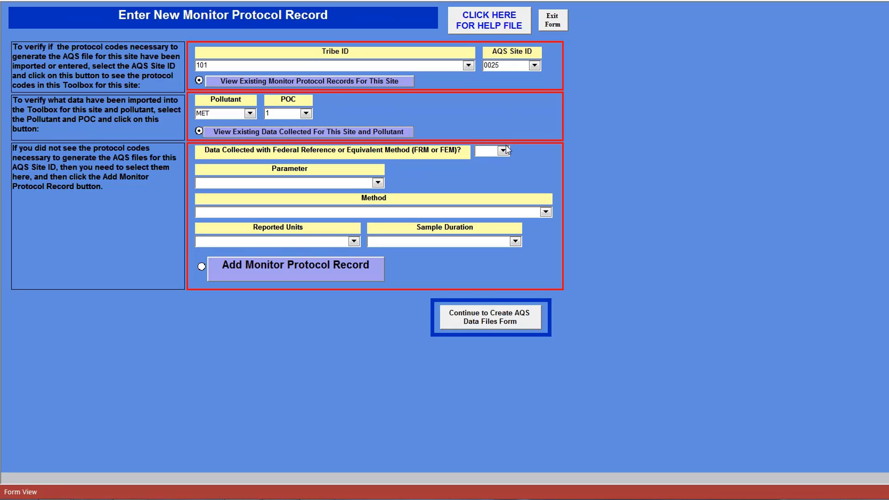
Mark the data as not collected with an FRM or FEM and choose parameter 61101, Wind Speed - Scalar.
left_click(503, 151)
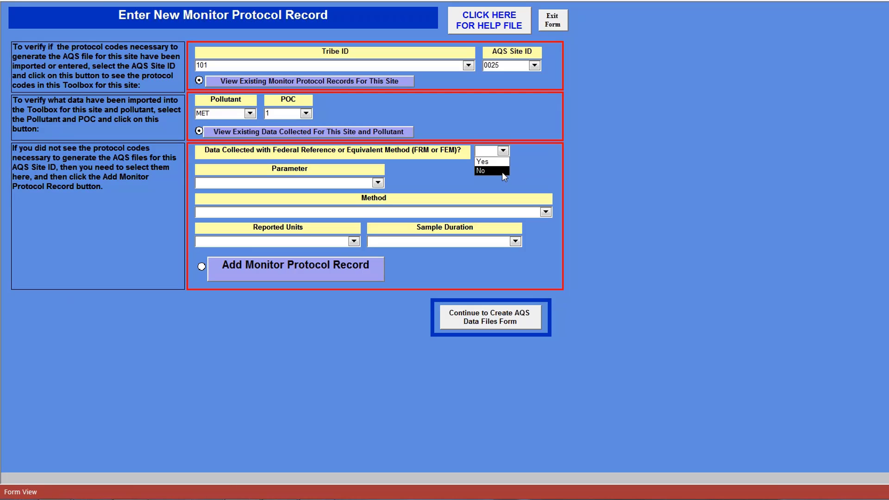
left_click(378, 183)
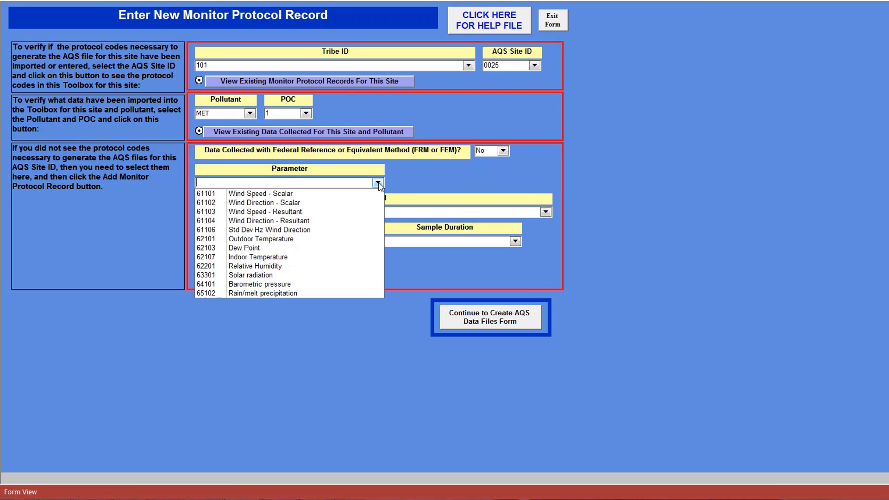
left_click(373, 194)
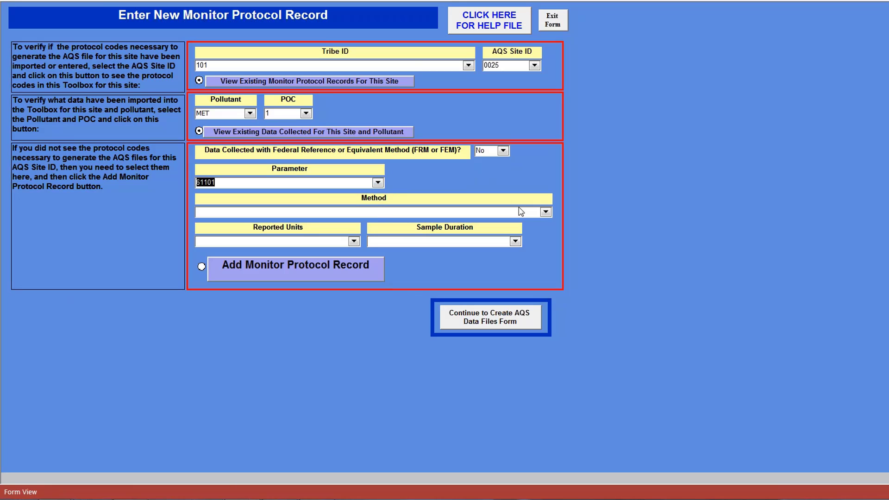
Choose method 060, Vaisala 425 AH Sonic Sensor, for the wind speed parameter.
left_click(546, 212)
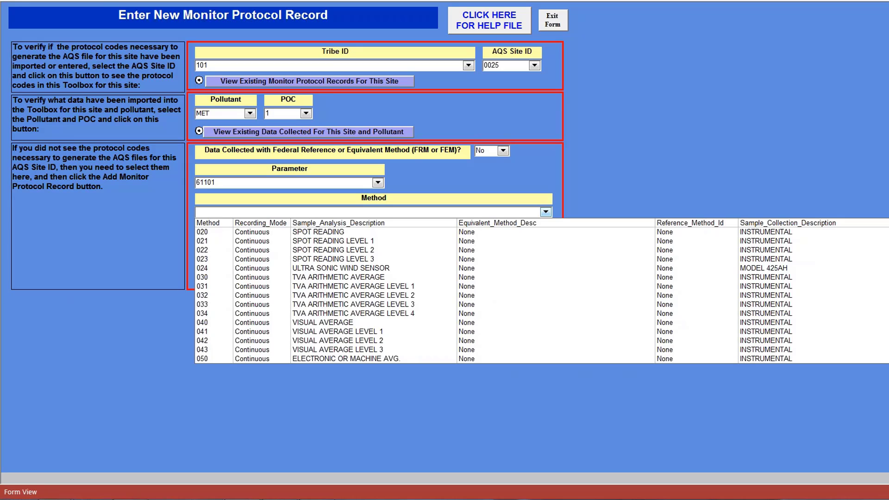
left_click(543, 223)
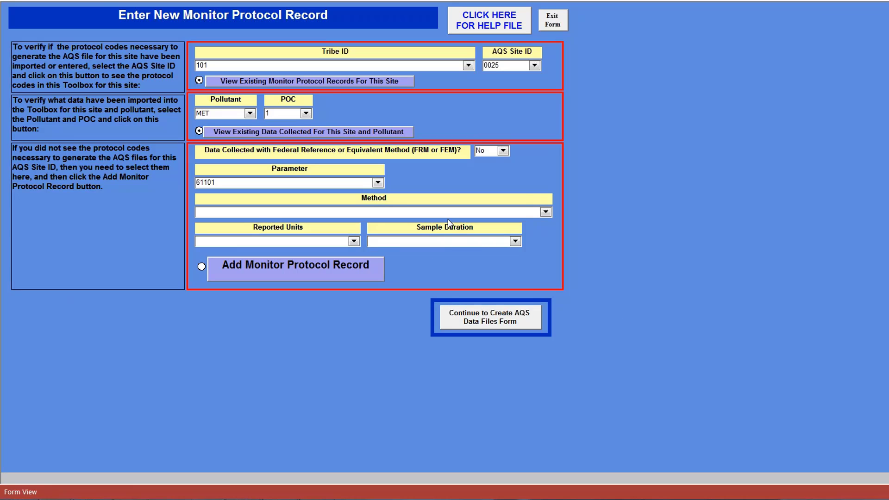
left_click(546, 213)
scroll(417, 296, "down", 3)
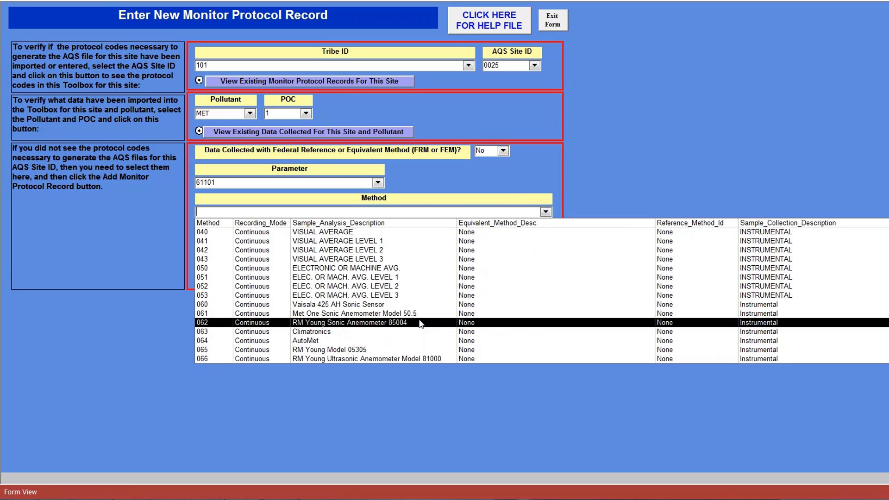
left_click(421, 305)
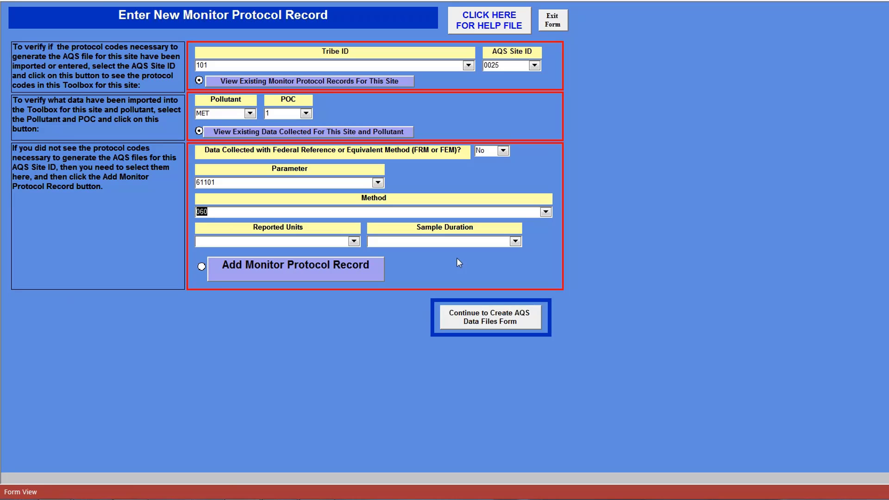
Set Reported Units to 012 Miles/hour and Sample Duration to 1 HOUR.
left_click(354, 242)
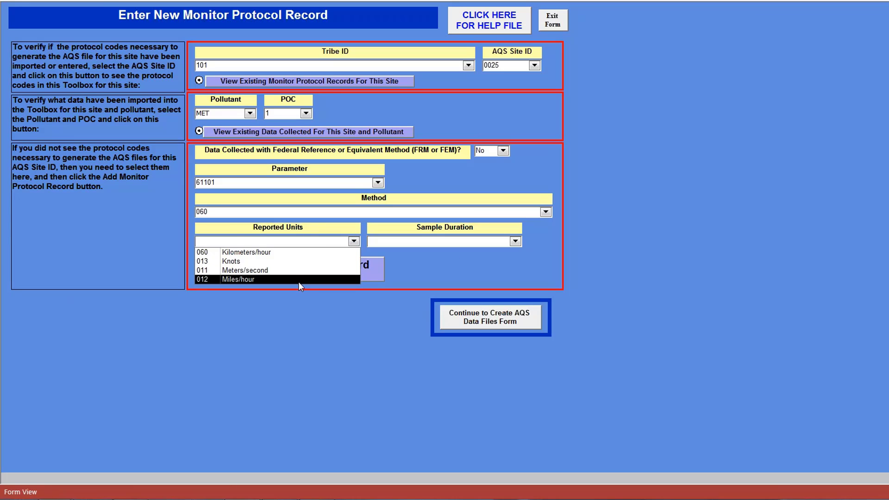
left_click(268, 280)
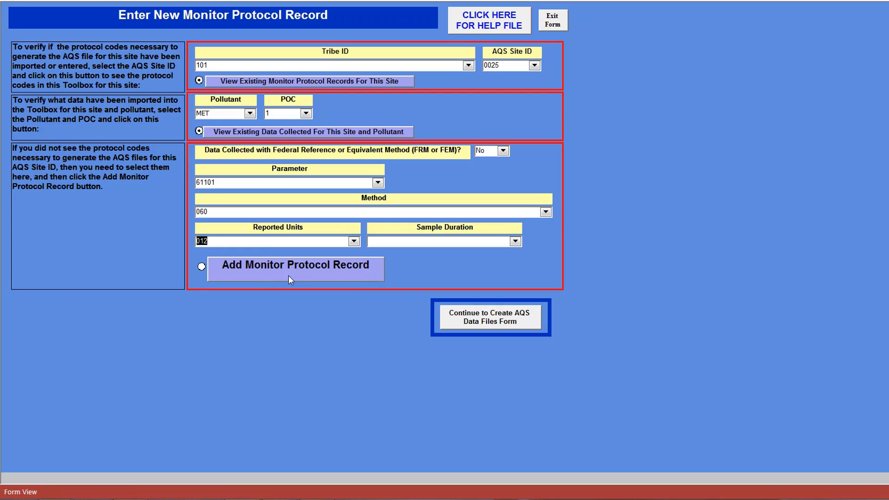
left_click(515, 242)
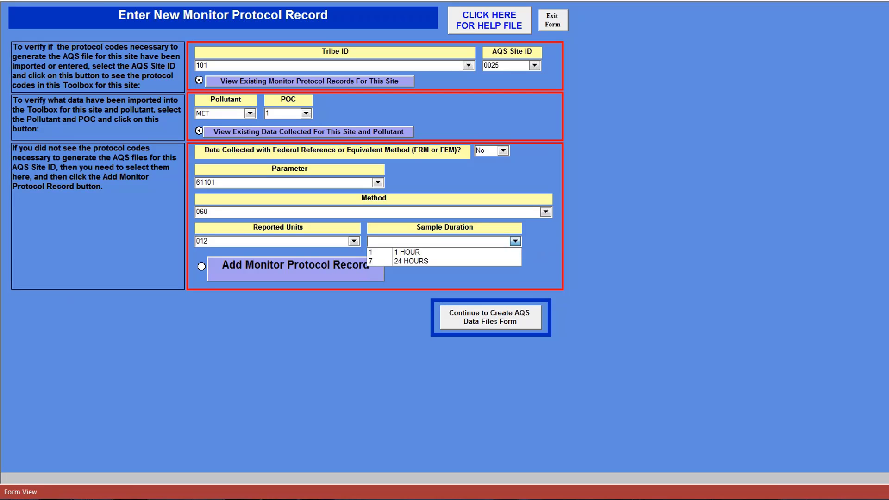
left_click(514, 252)
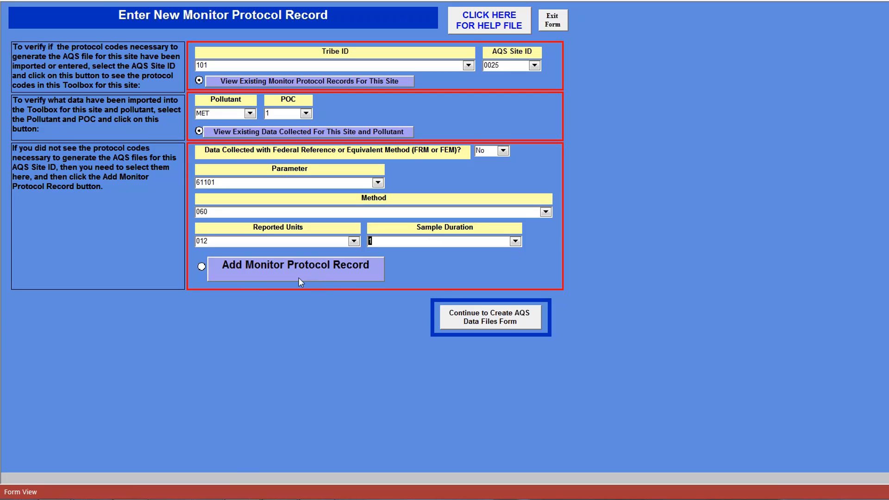
Add the monitor protocol record to the table, accepting the append query and the appended row.
left_click(325, 269)
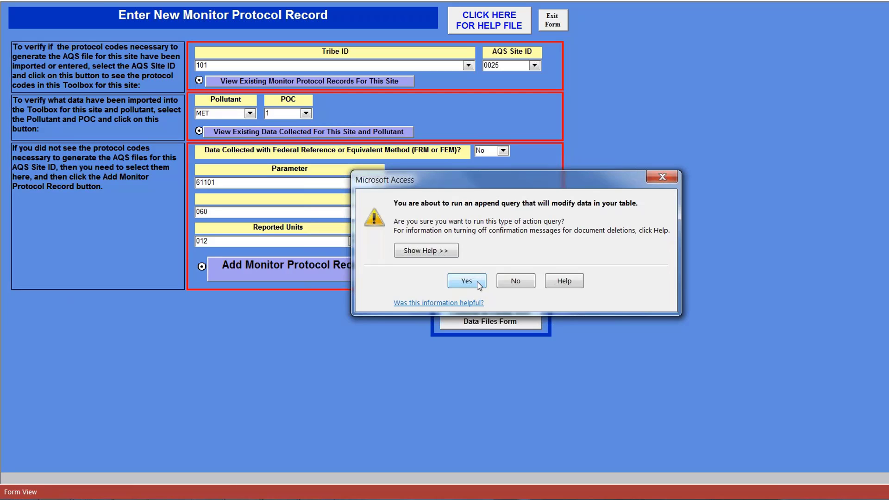
key("Return")
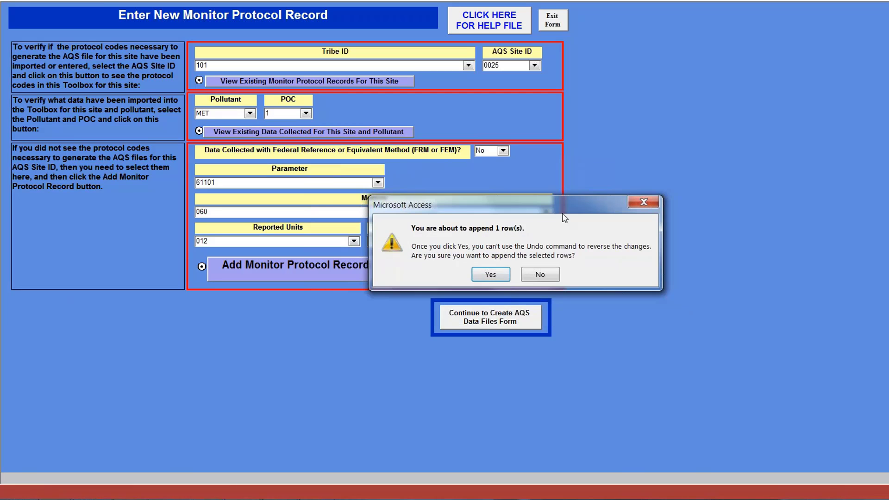
left_click(498, 279)
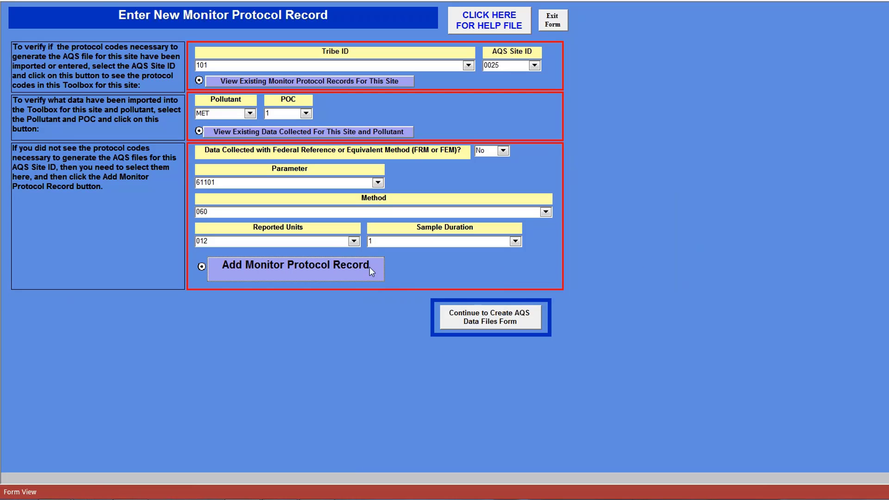
Return to the Create AQS Data Files form and reselect parameter 61101, Wind Speed - Scalar, with method 060.
left_click(514, 322)
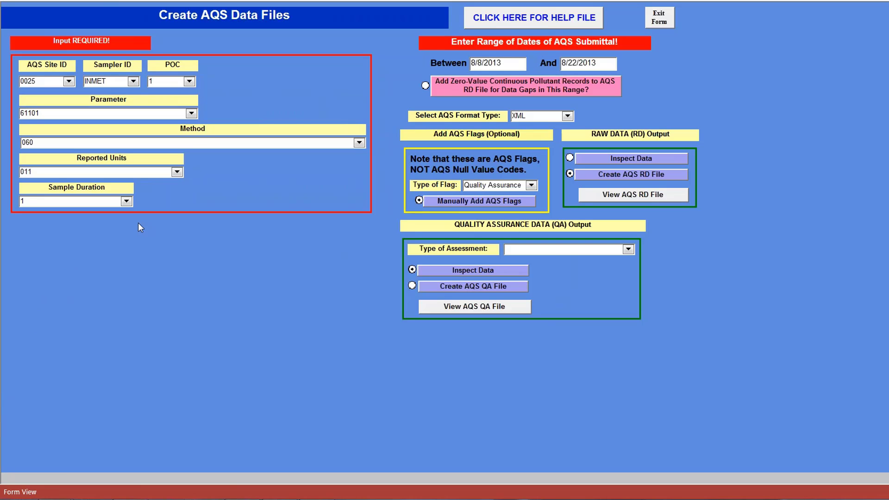
left_click(177, 172)
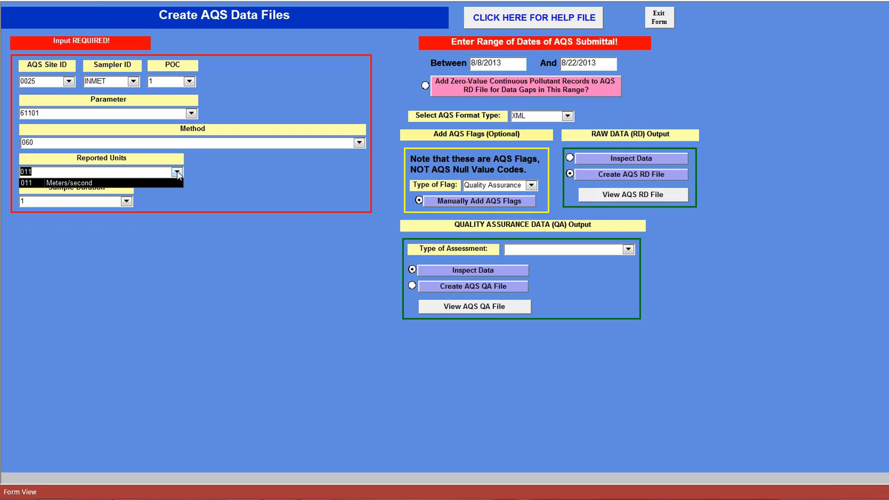
left_click(191, 114)
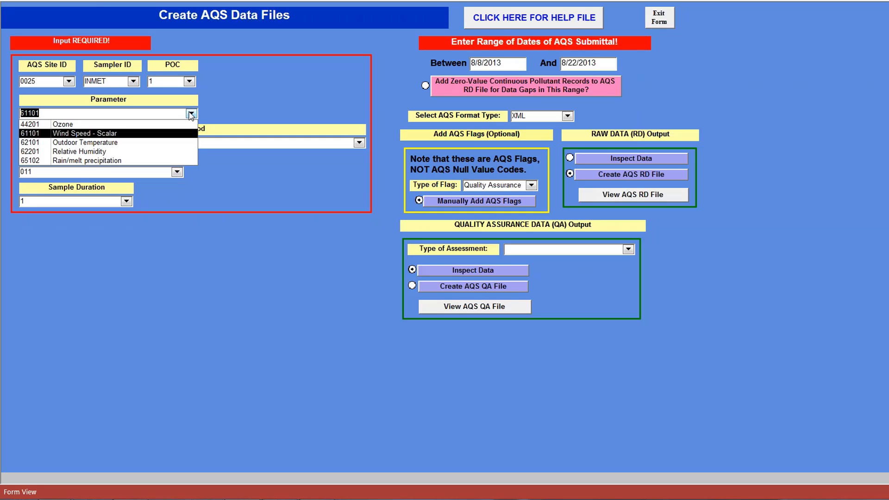
left_click(170, 134)
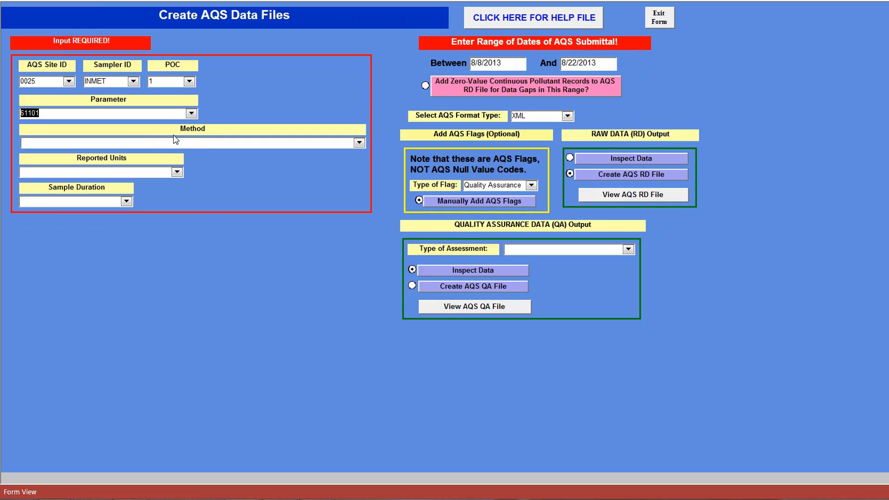
left_click(359, 143)
left_click(356, 153)
Set Reported Units to 012 Miles/hour and Sample Duration to 1 HOUR for the wind speed file.
left_click(177, 171)
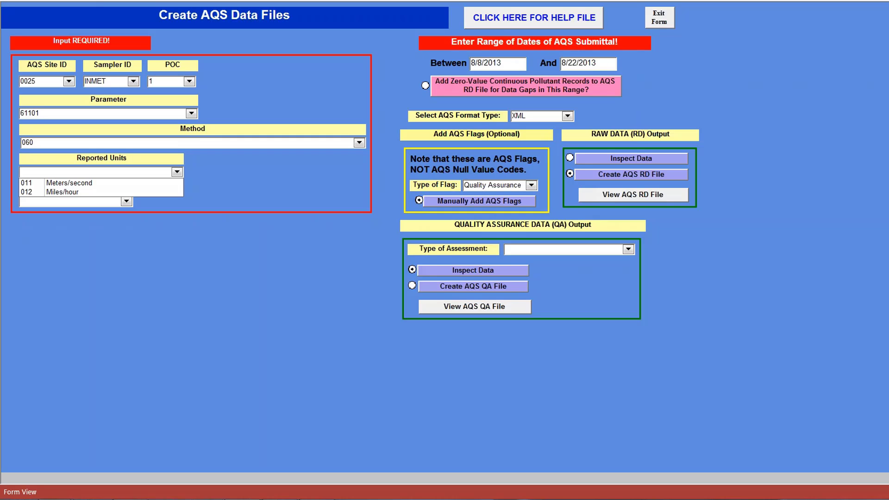
left_click(114, 193)
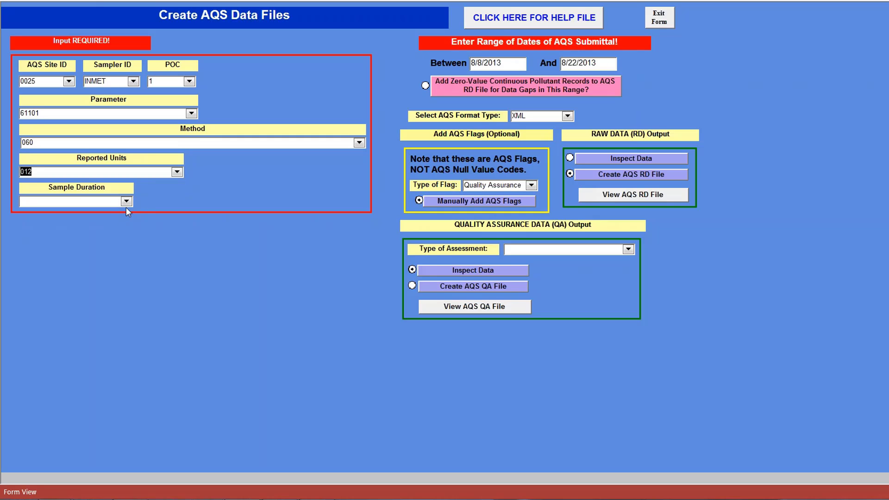
left_click(126, 201)
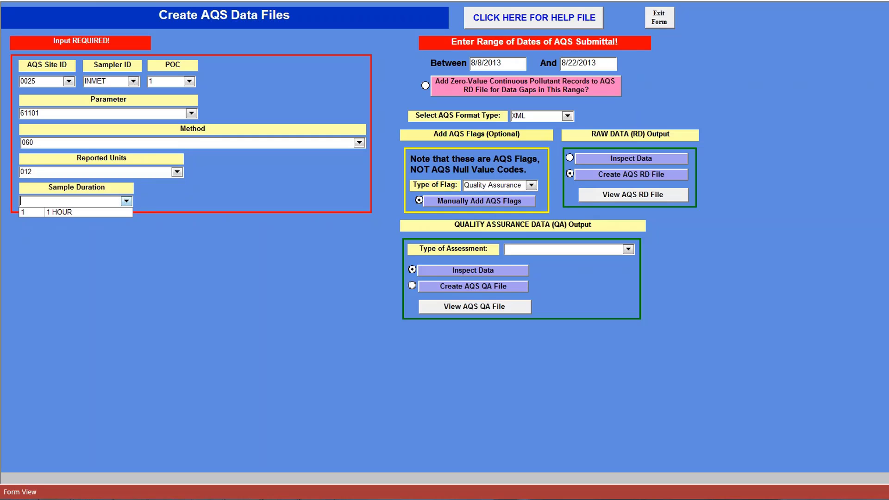
left_click(125, 211)
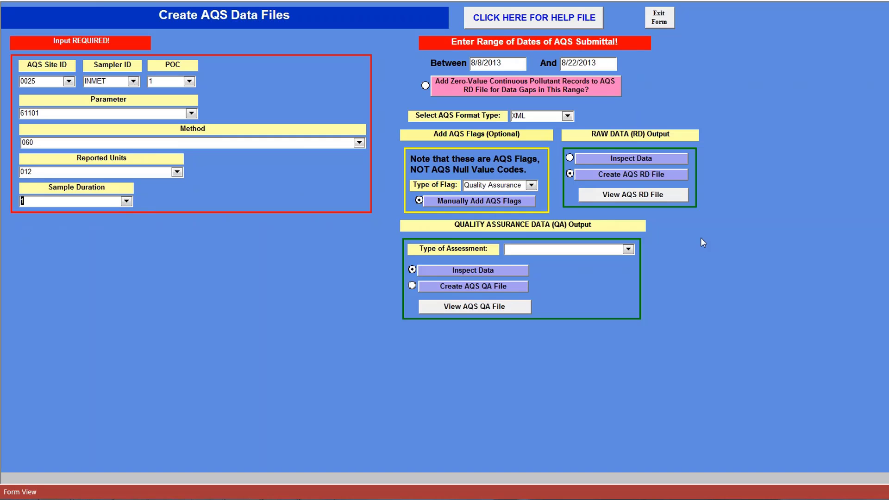
Inspect the wind speed raw data, and save the XML raw data file as AQSRD_Site0025_61101_080813_082213.xml in the AQSImports folder.
left_click(612, 159)
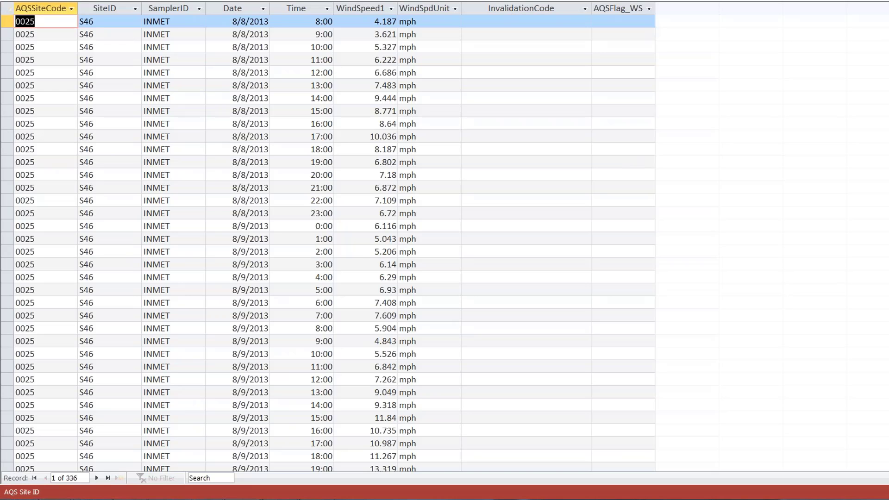
key("ctrl+w")
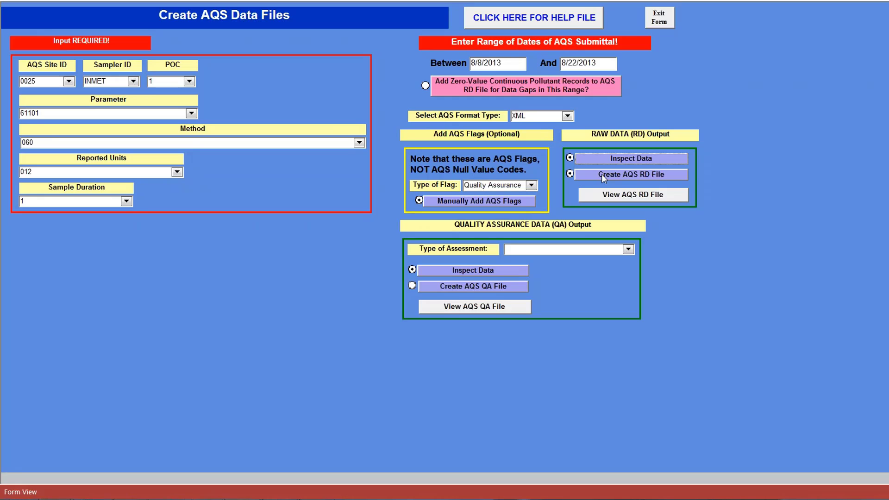
left_click(602, 175)
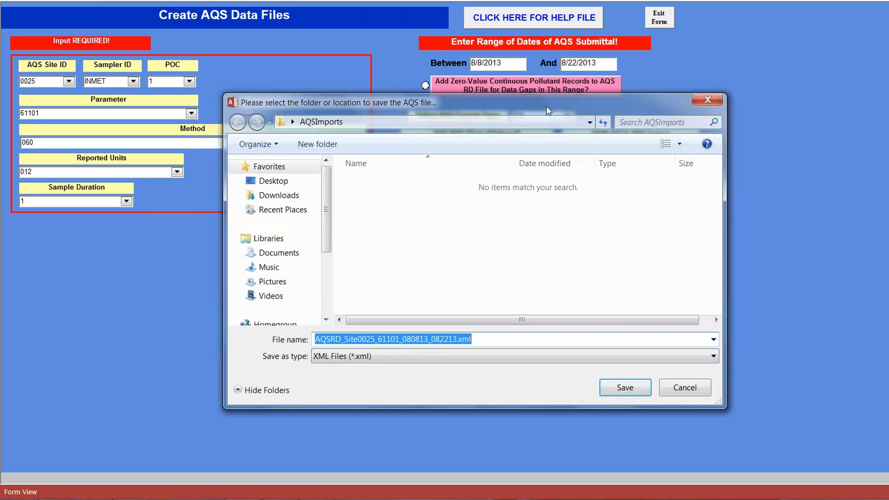
left_click_drag(547, 108, 557, 139)
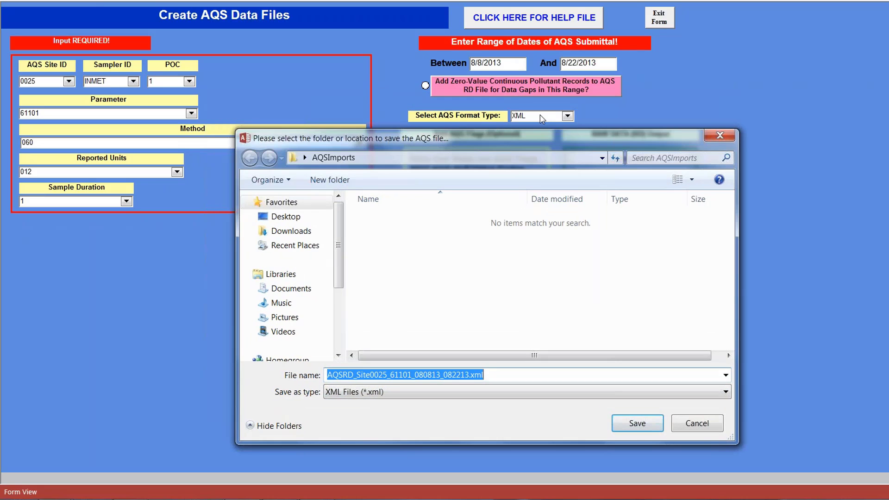
left_click(652, 426)
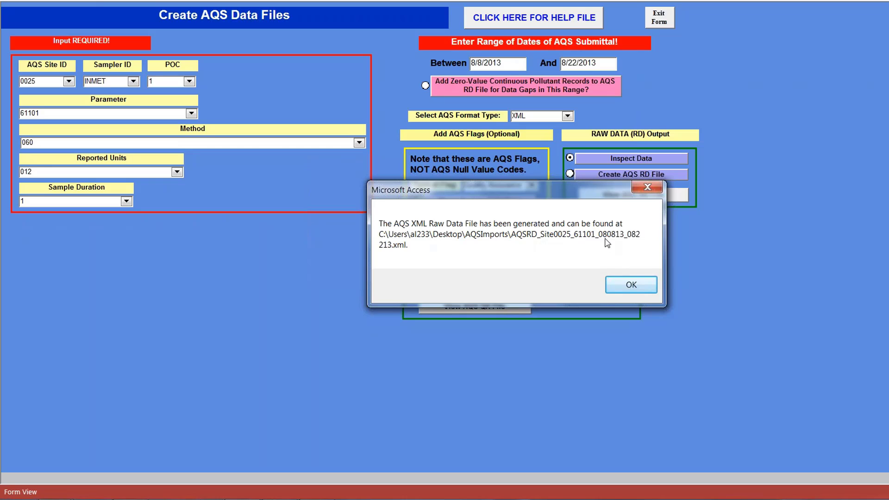
left_click(628, 284)
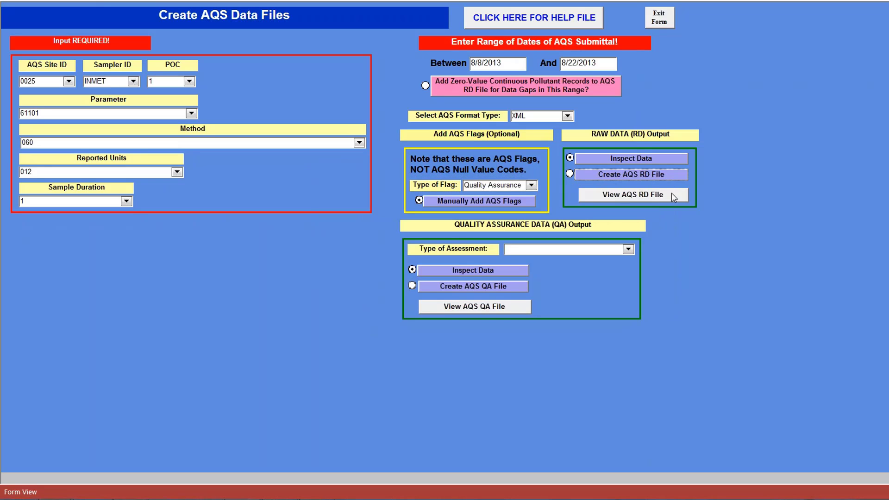
View the generated XML raw data file for wind speed and close it after checking its contents.
left_click(670, 198)
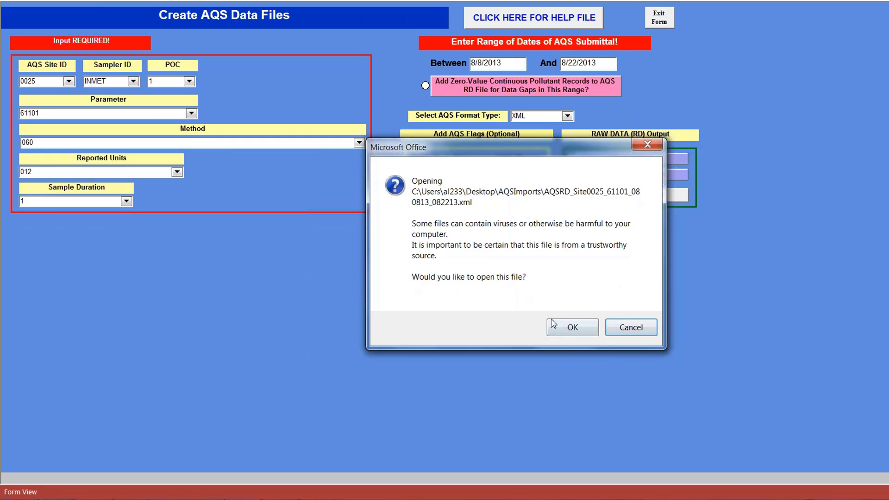
left_click(569, 331)
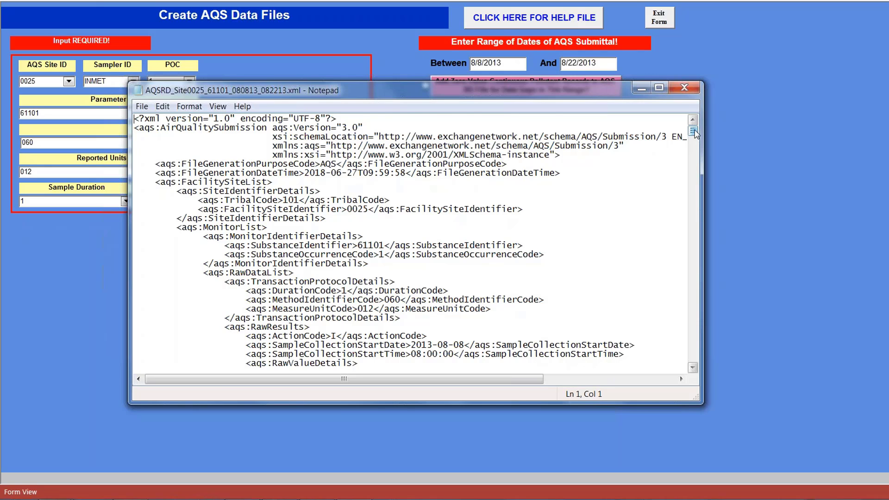
left_click_drag(696, 133, 717, 120)
left_click(684, 88)
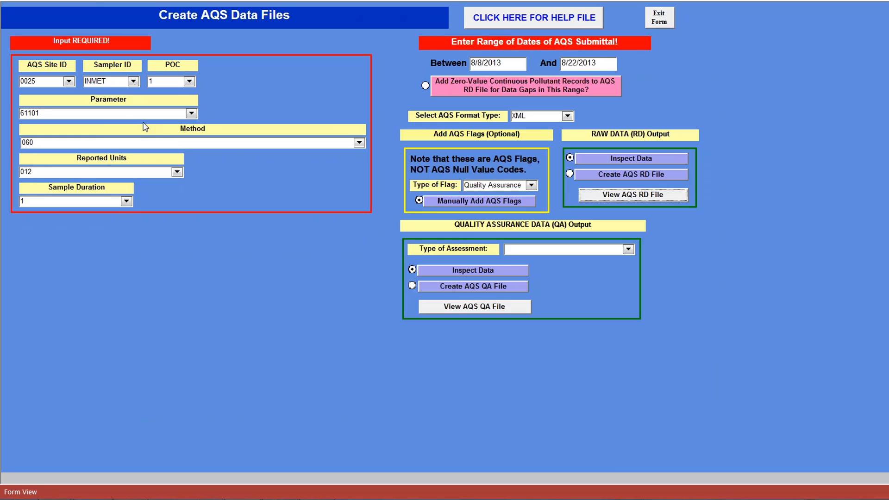
Choose parameter 62101, Outdoor Temperature, with method 060, Vaisala 435C RH/AT Sensor.
left_click(195, 117)
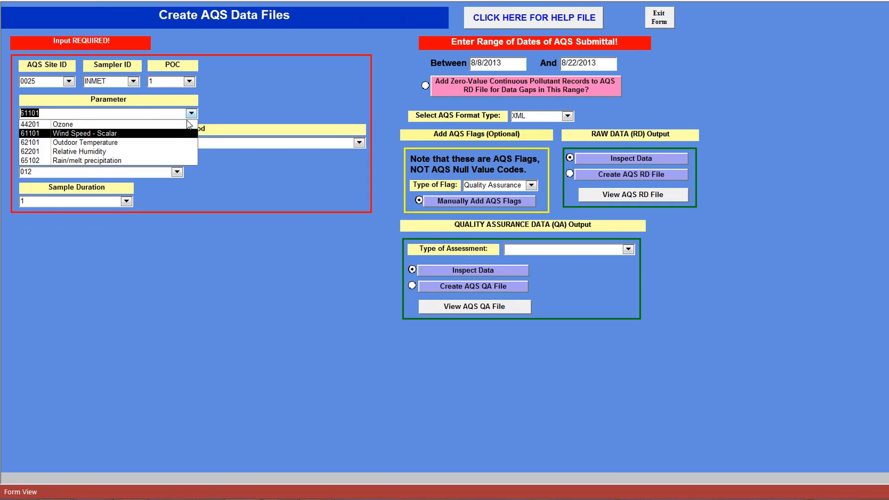
left_click(171, 143)
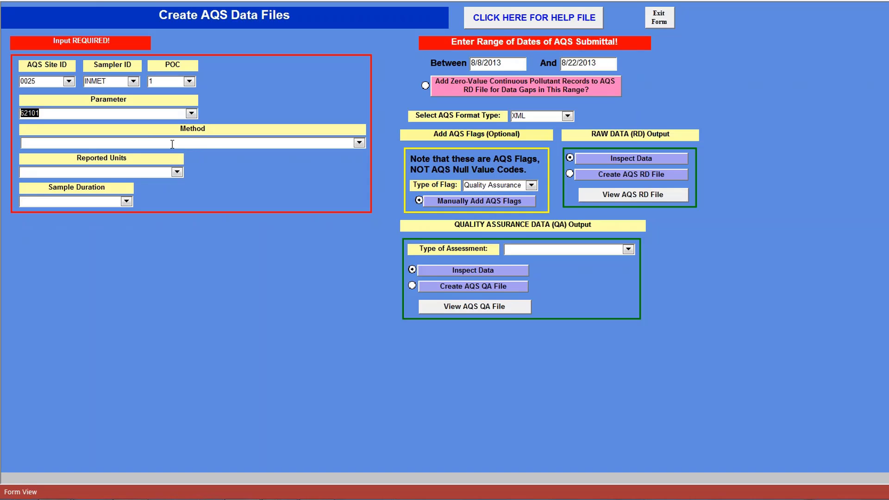
left_click(360, 143)
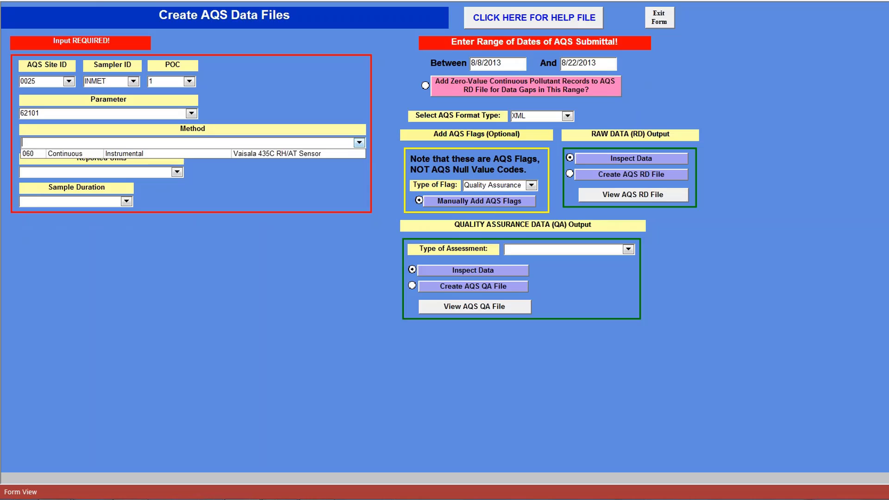
left_click(355, 154)
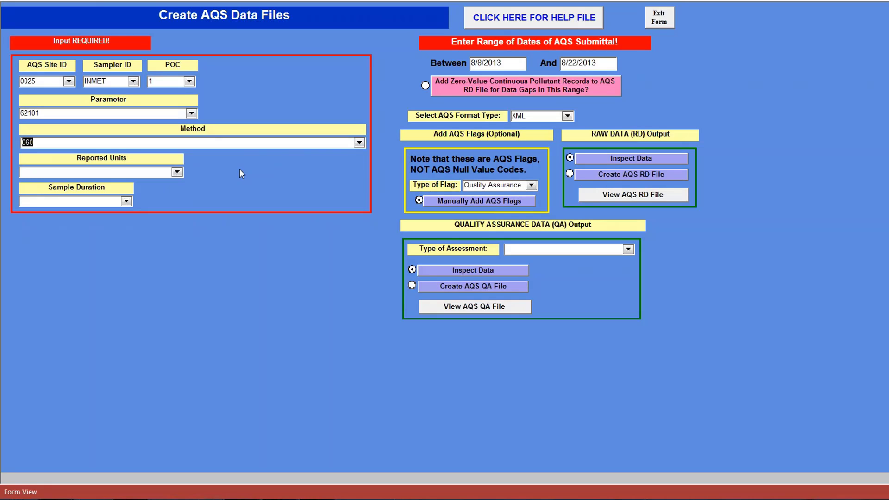
Set Reported Units to 015, Sample Duration to 1 HOUR and the AQS format type to Pipe Delimited.
left_click(176, 172)
left_click(173, 182)
left_click(128, 202)
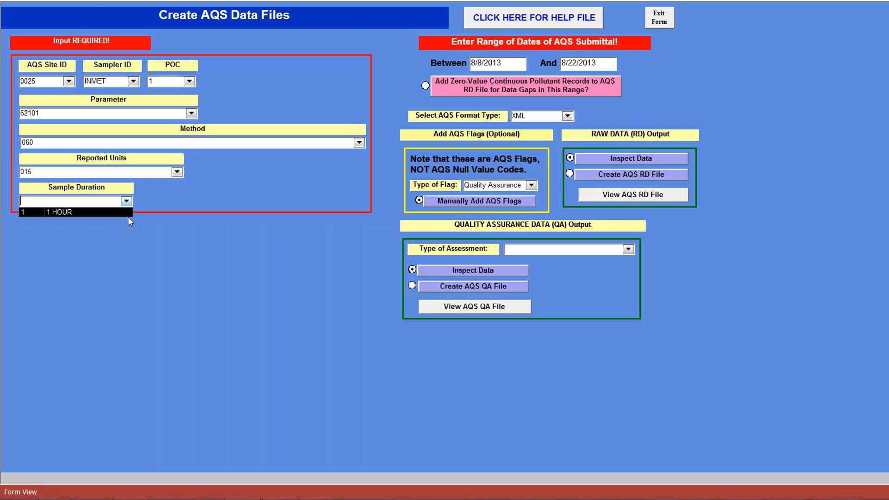
left_click(112, 212)
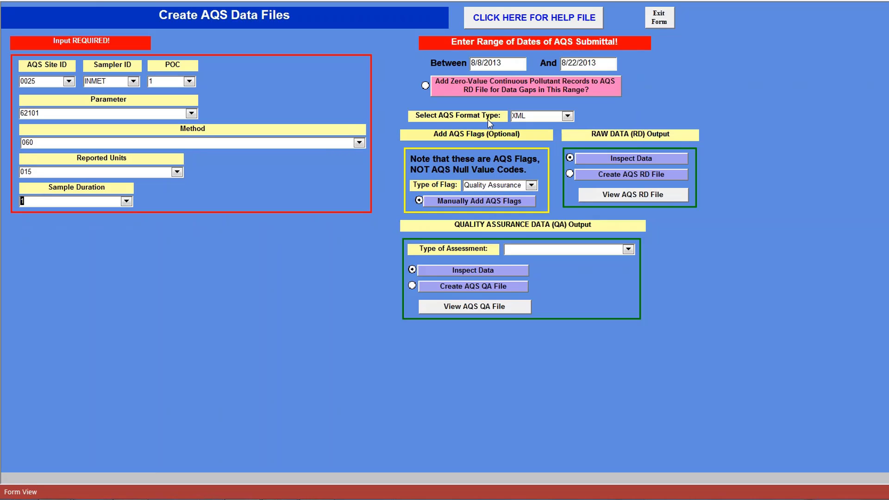
left_click(572, 116)
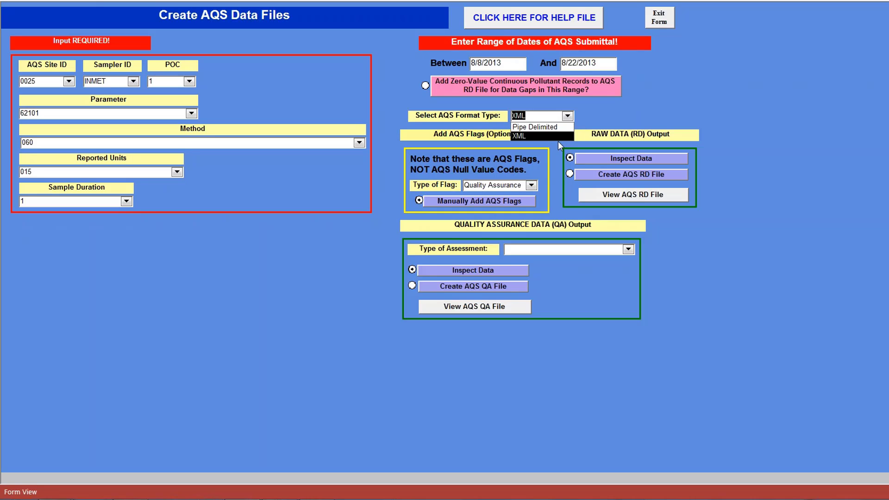
left_click(558, 129)
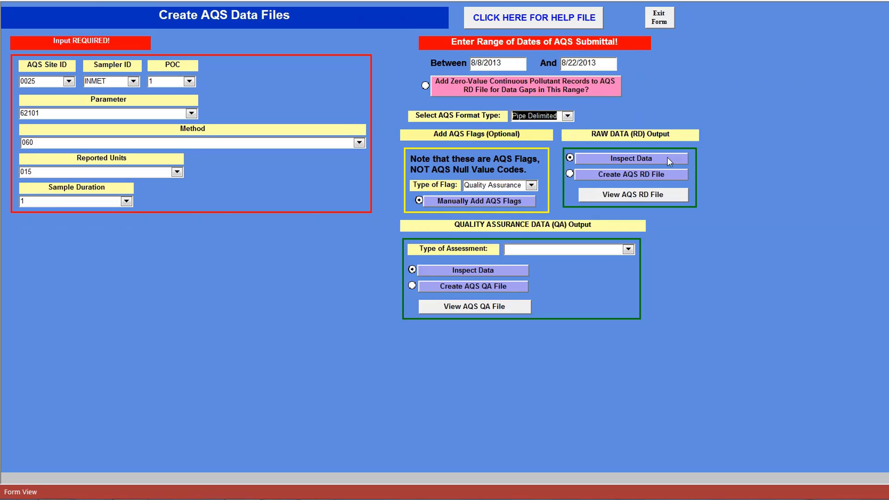
Inspect the outdoor temperature raw data through its last record, checking the units and invalidation codes, and close the datasheet.
left_click(630, 158)
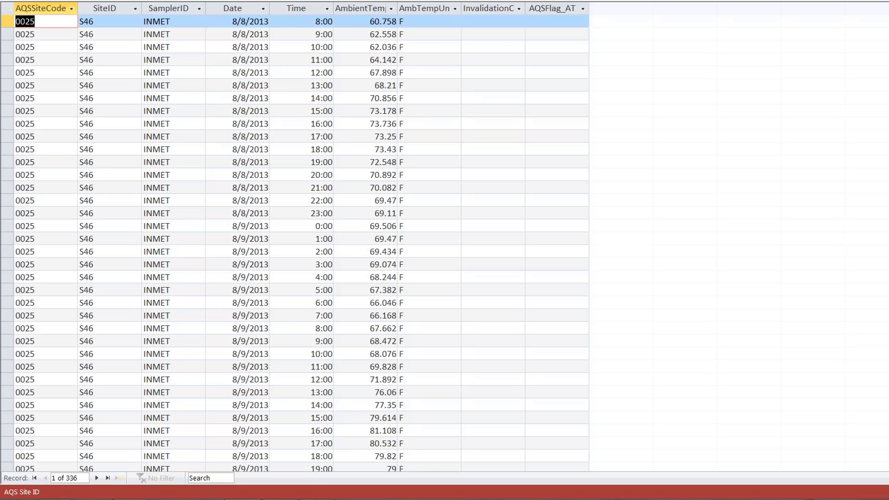
scroll(301, 241, "down", 1)
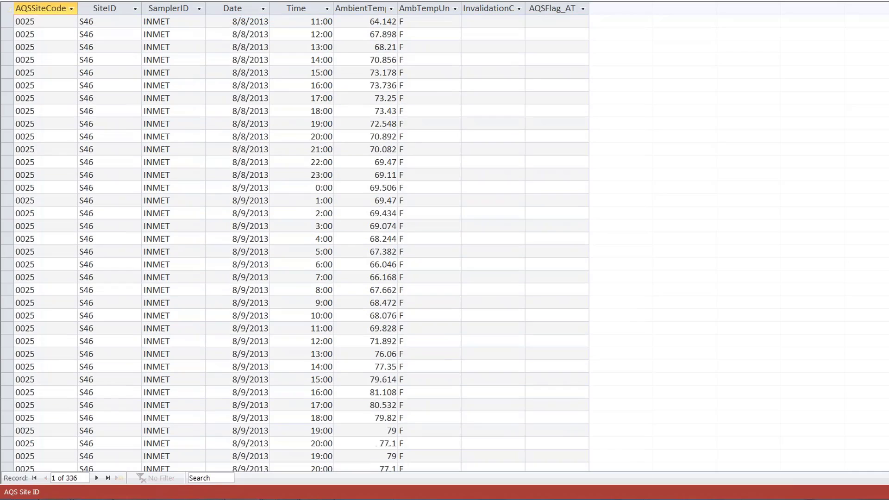
scroll(301, 240, "down", 20)
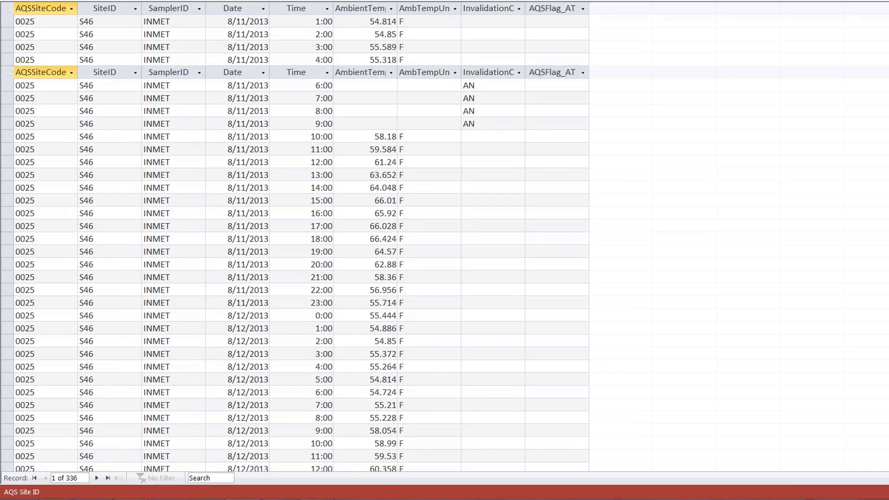
scroll(668, 424, "up", 7)
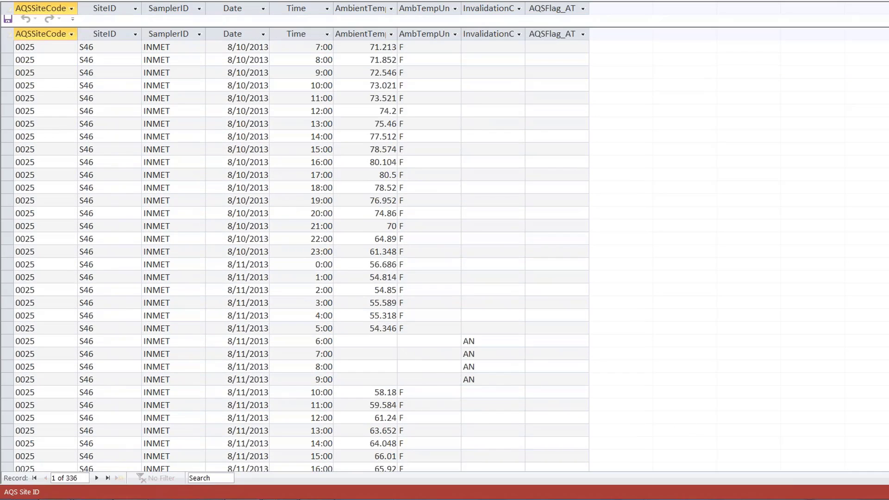
scroll(296, 246, "down", 11)
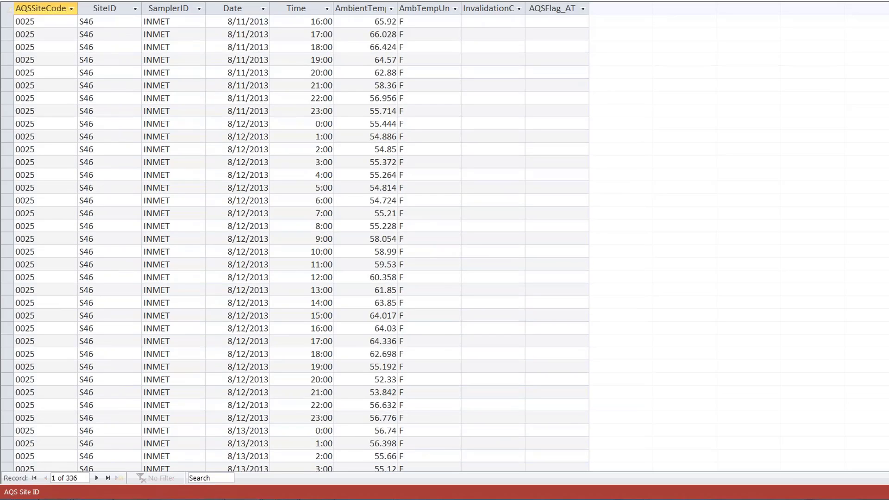
scroll(296, 246, "down", 20)
scroll(296, 245, "down", 20)
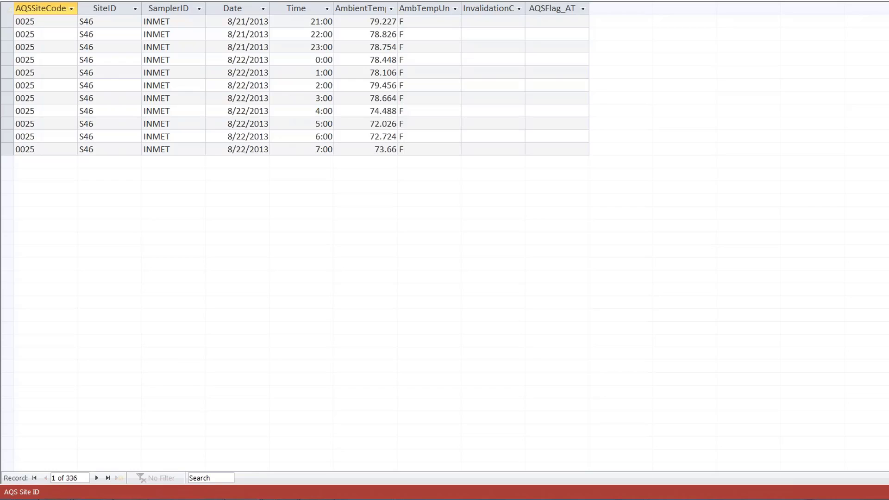
key("ctrl+w")
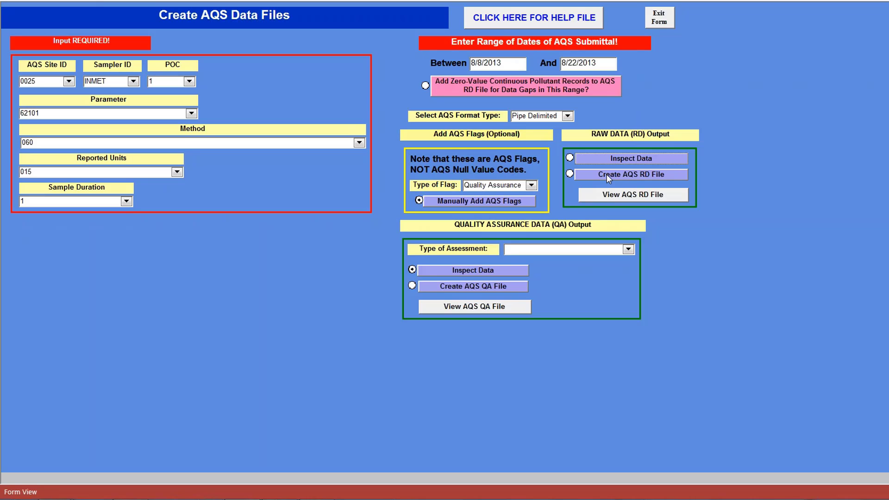
Create the pipe-delimited raw data file for outdoor temperature, saving it as AQSRD_Site0025_62101_080813_082213.TXT in the AQSImports folder.
left_click(606, 174)
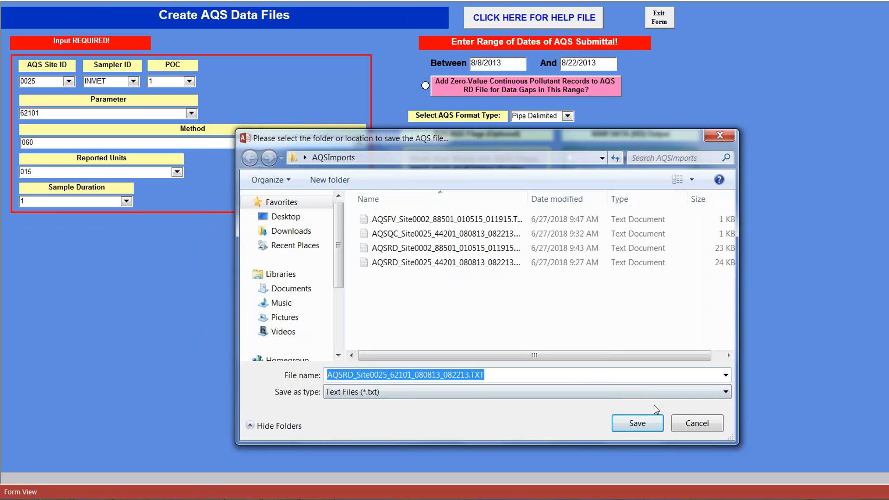
left_click(639, 424)
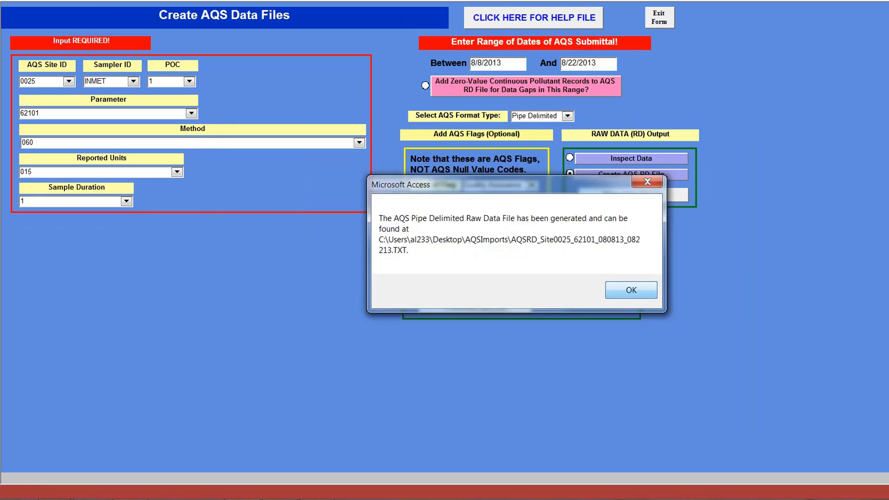
left_click(627, 290)
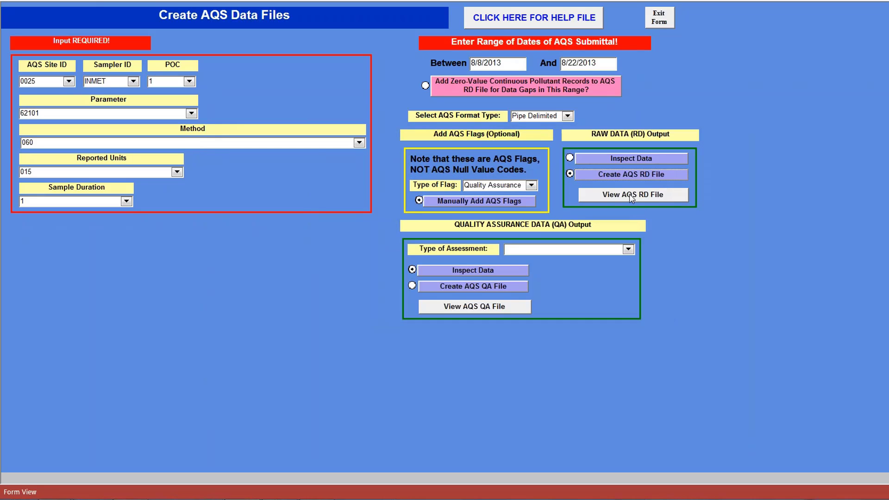
View the generated pipe-delimited raw data file for outdoor temperature and close it after checking its records.
left_click(629, 195)
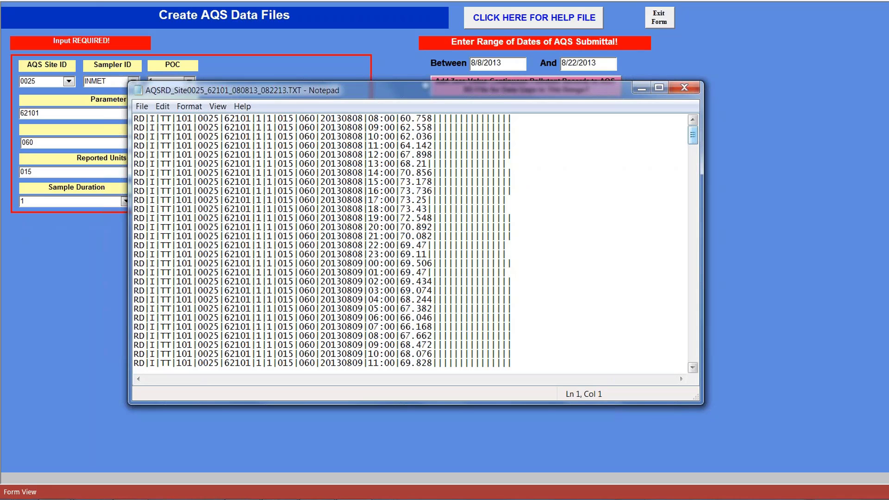
left_click_drag(695, 134, 692, 92)
left_click(685, 88)
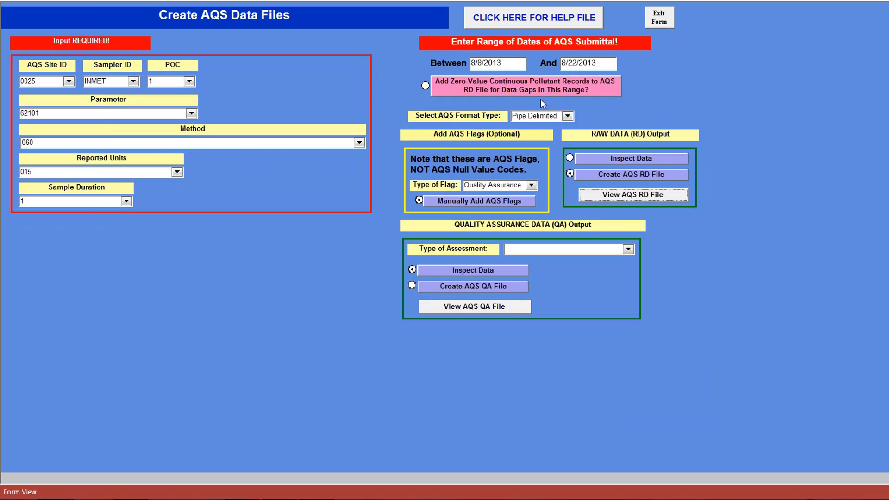
left_click(191, 114)
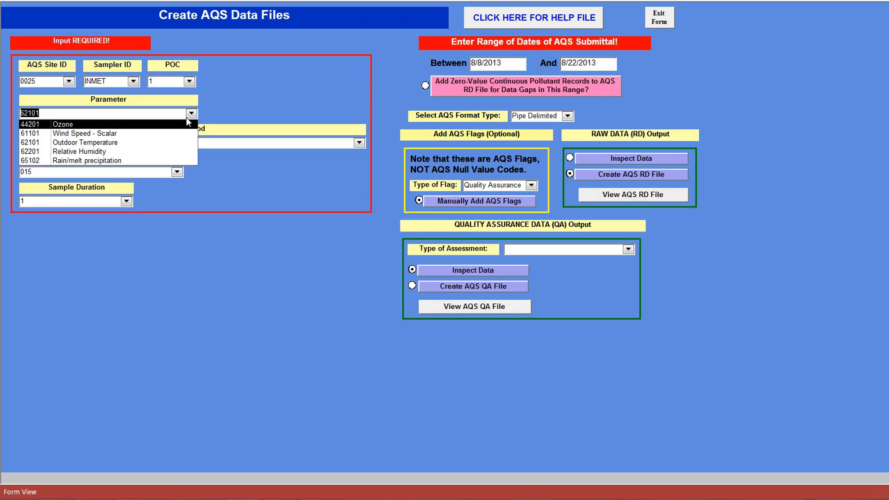
left_click(190, 112)
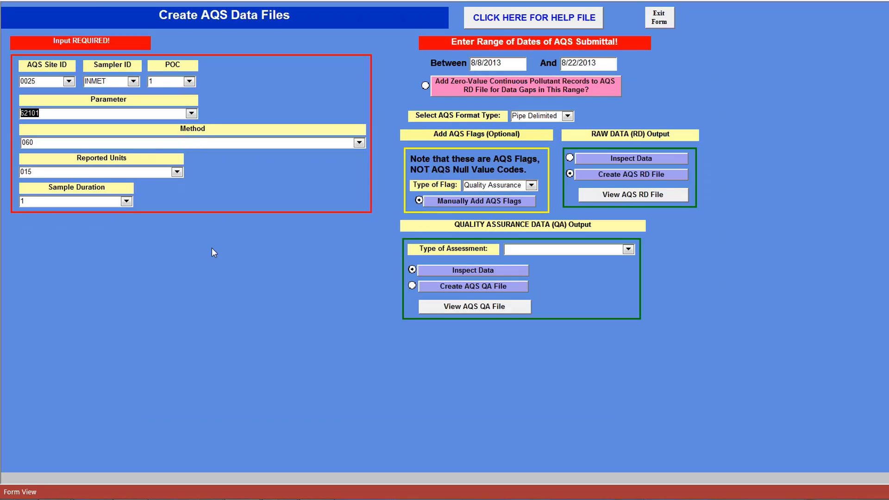